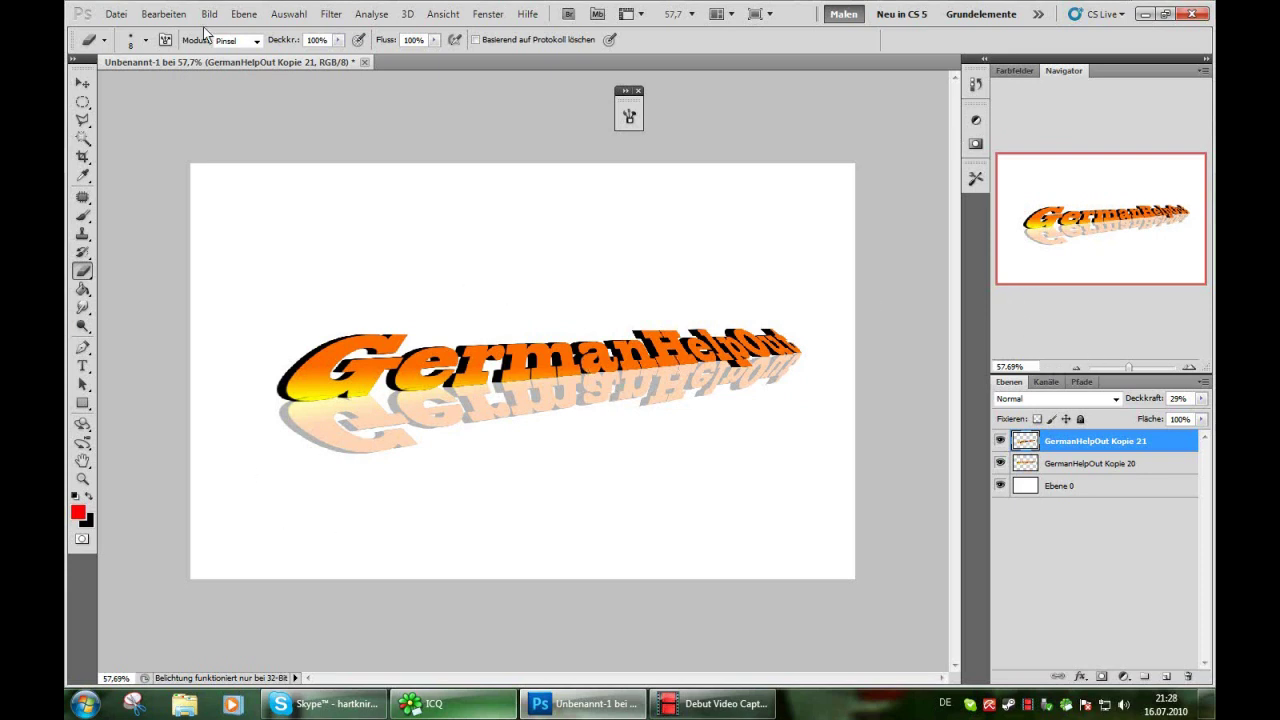
Step: Discard the finished example and create a new white 1440×900 px document
left_click(365, 63)
left_click(594, 277)
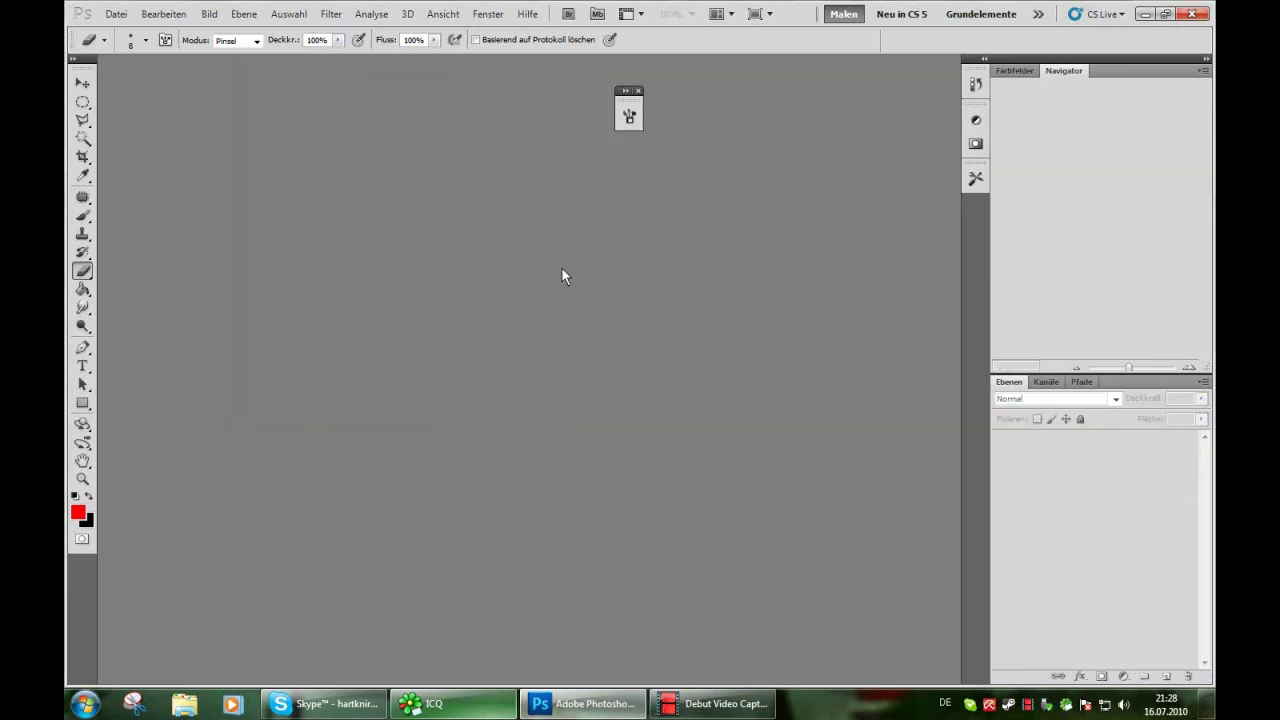
left_click(116, 14)
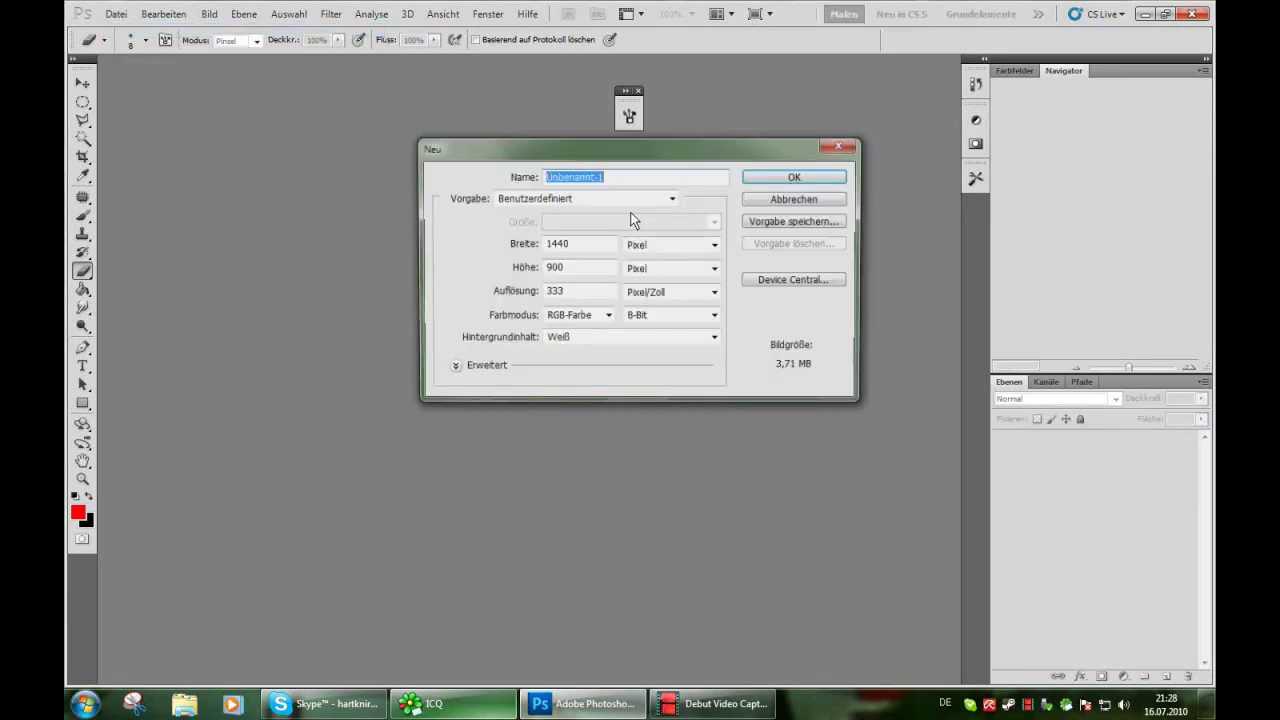
left_click(797, 177)
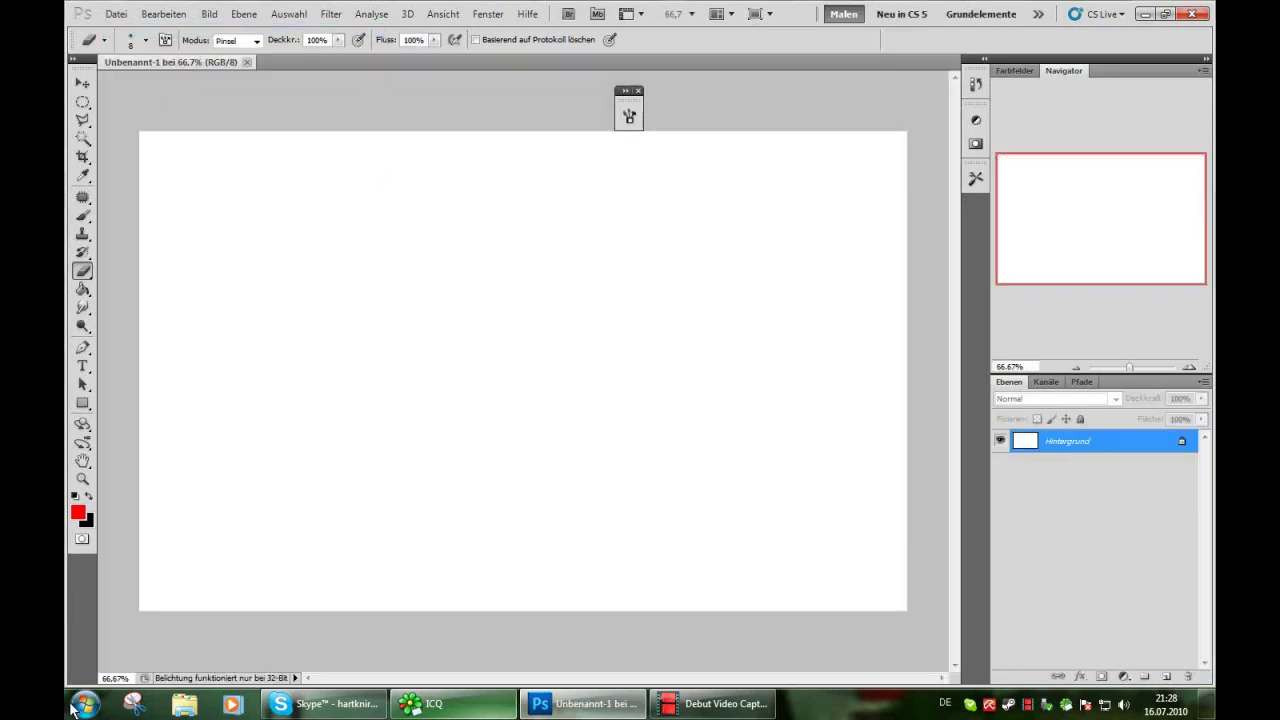
Step: Add the text 'GermanHelpOut' in Blackoak Std at 14 pt and commit it
left_click(89, 366)
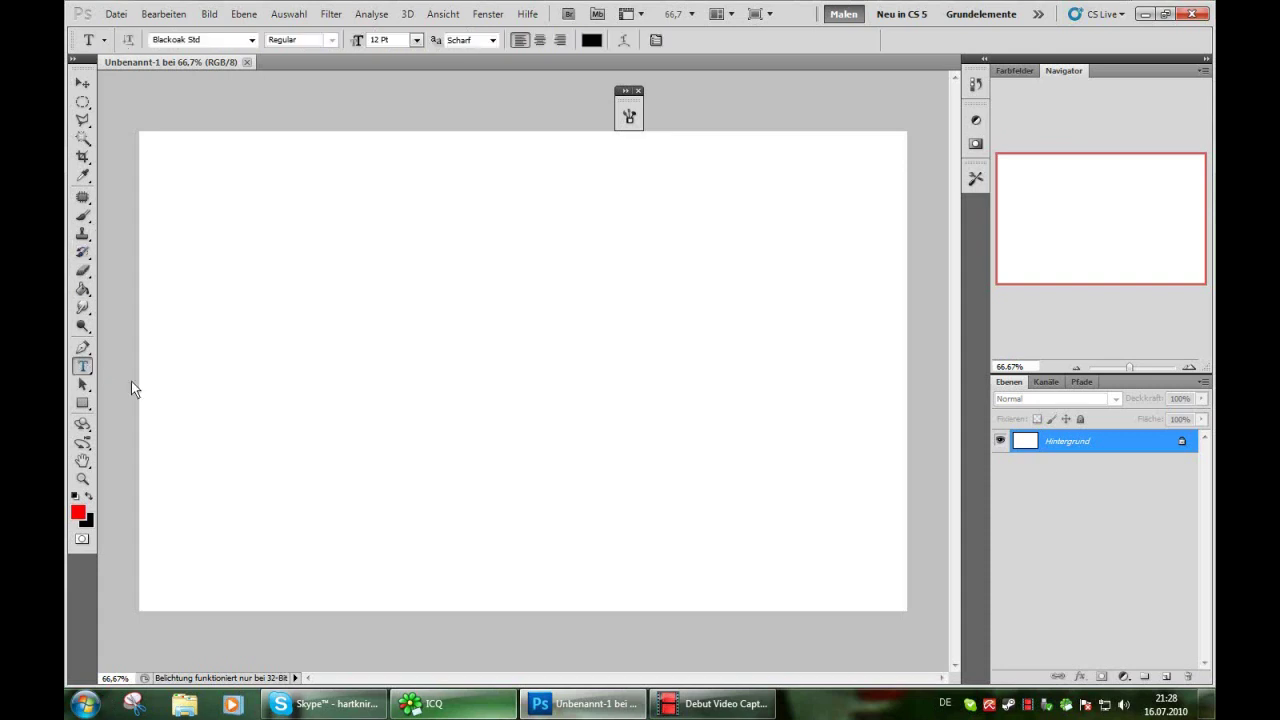
left_click_drag(239, 333, 874, 447)
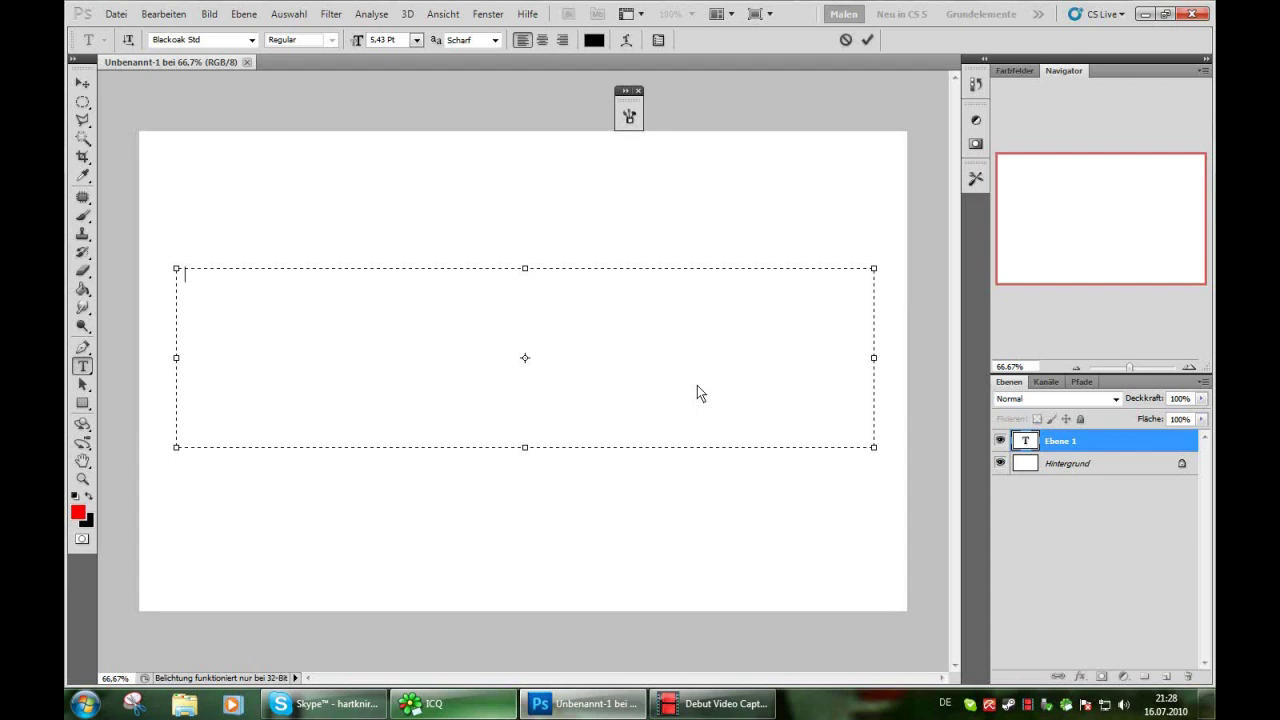
type("German")
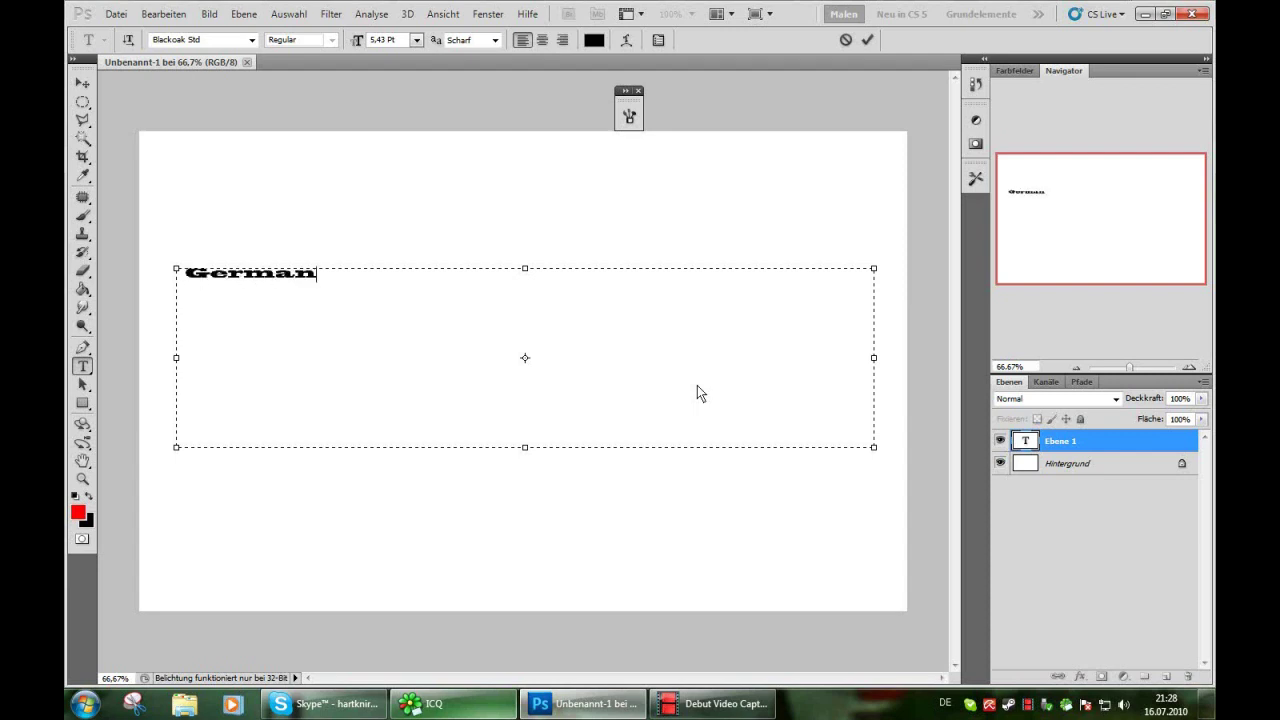
type("HelpO")
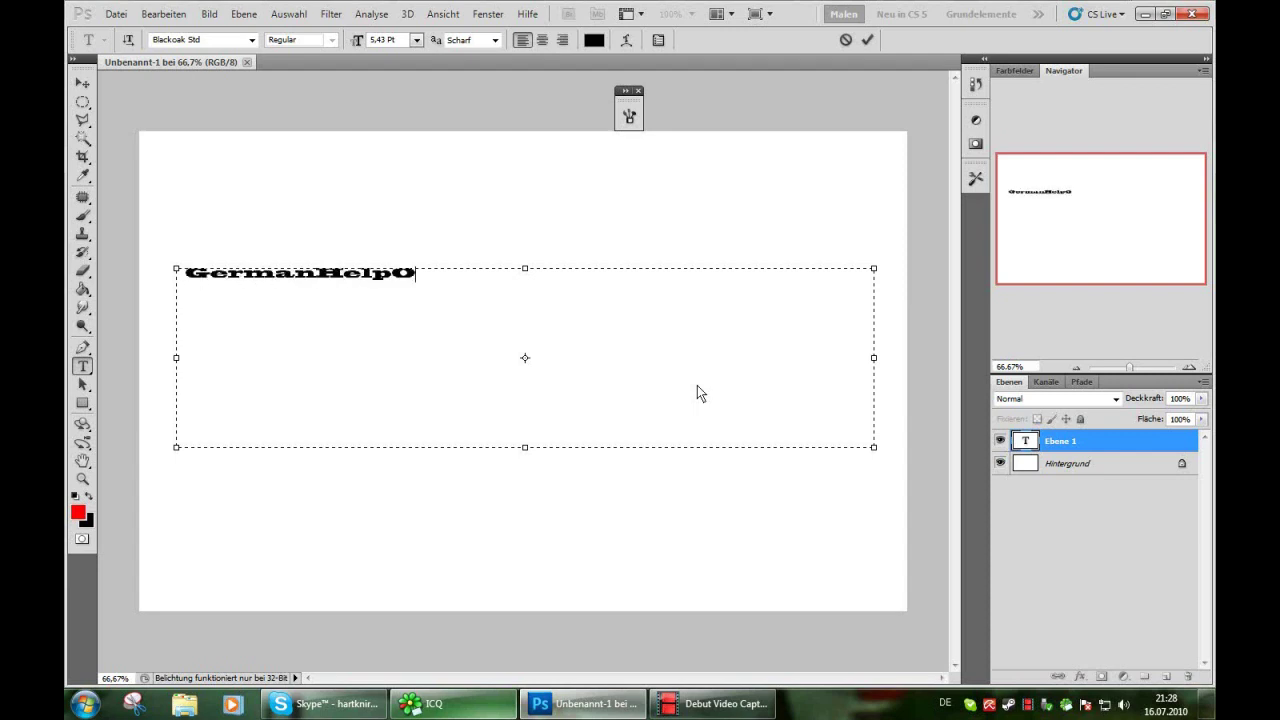
type("ut")
left_click_drag(516, 283, 70, 266)
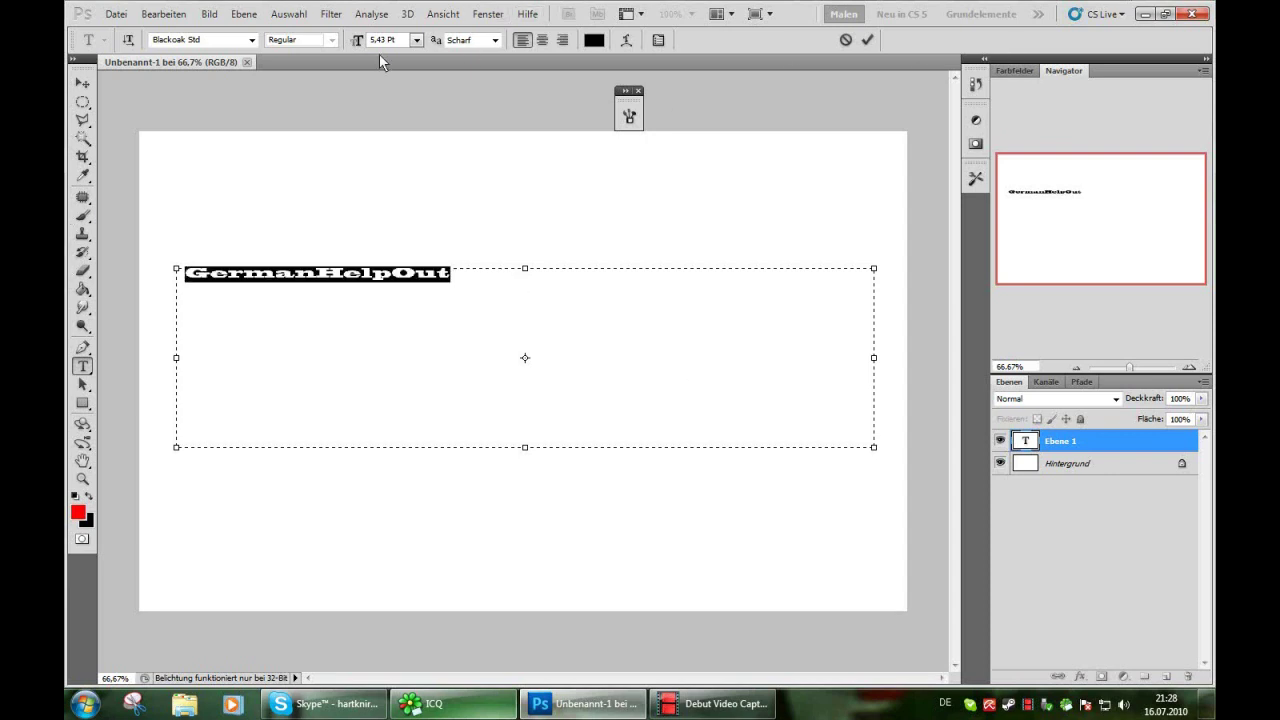
left_click(416, 40)
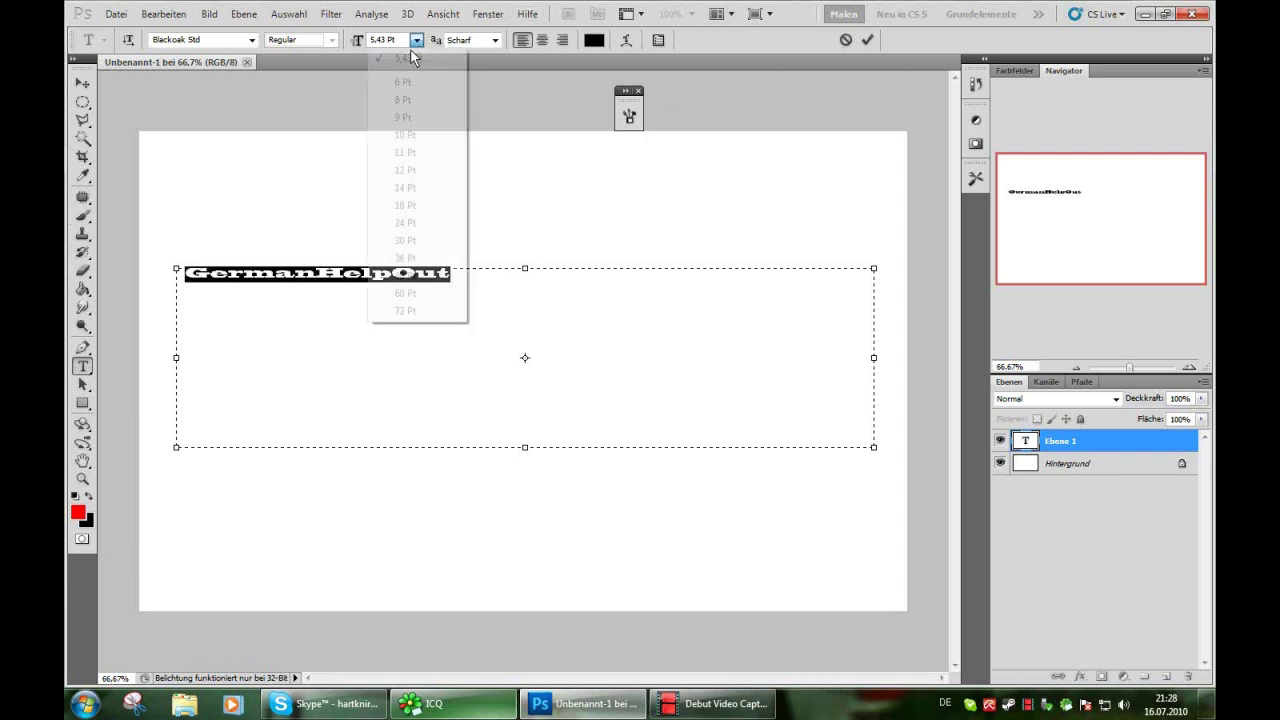
left_click(411, 188)
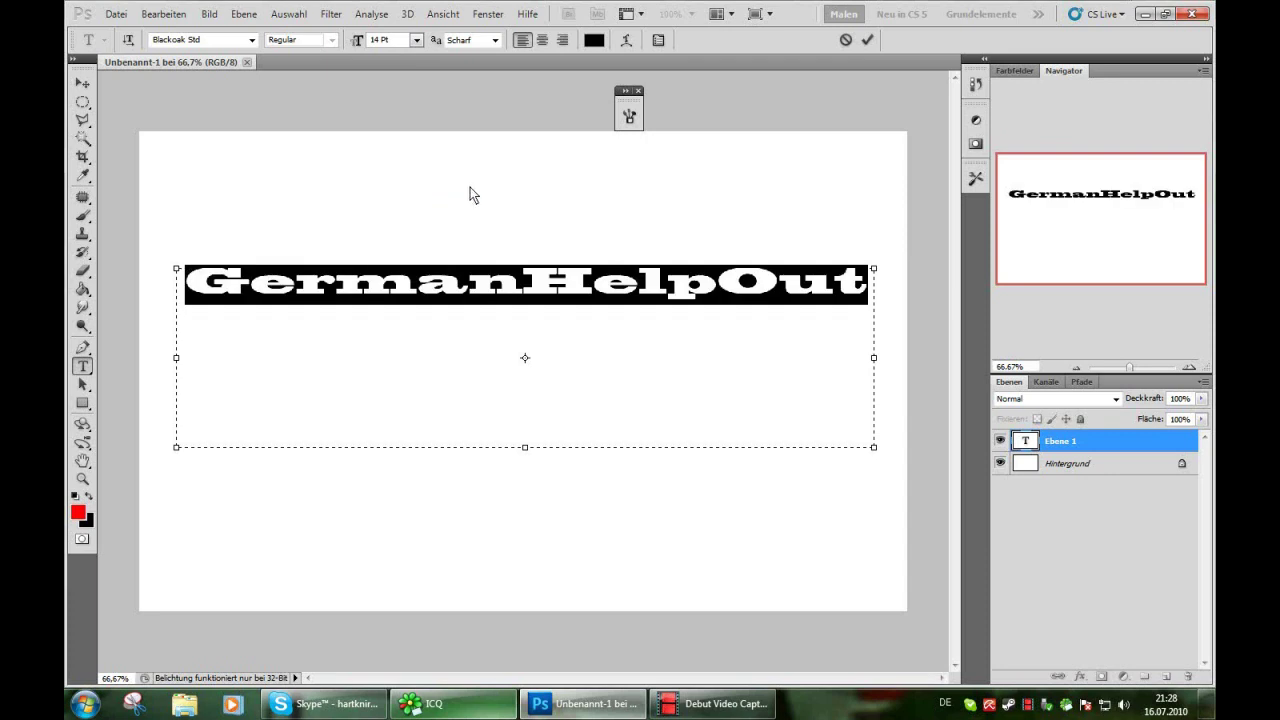
left_click(866, 40)
left_click(83, 85)
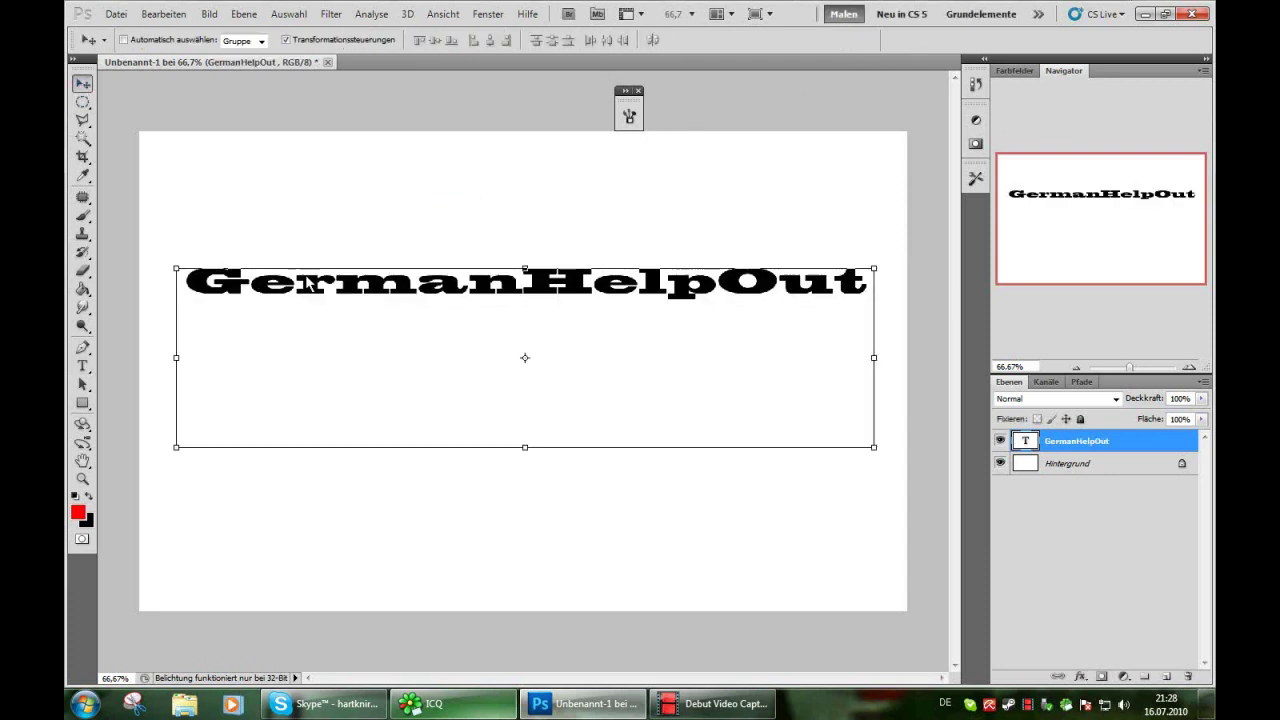
Step: Enlarge the GermanHelpOut lettering and move it down near the canvas centre
left_click_drag(311, 287, 322, 372)
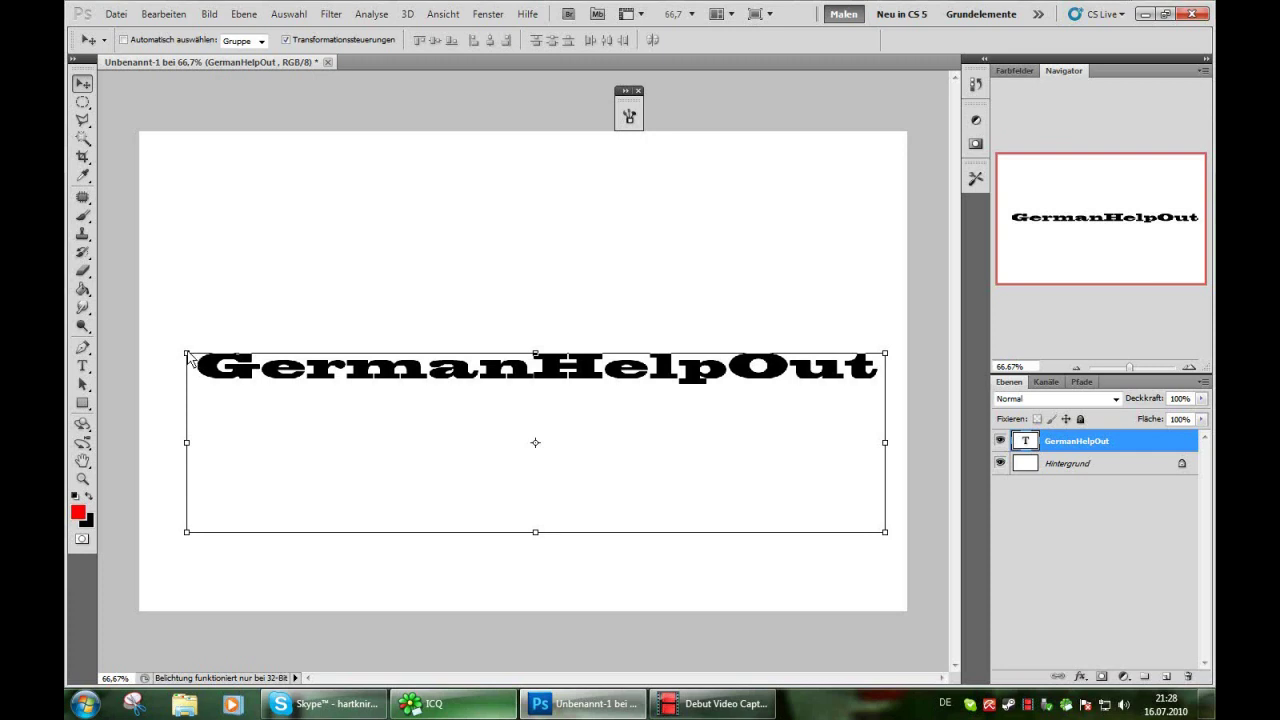
mouse_move(188, 355)
left_mouse_down()
mouse_move(180, 282)
mouse_move(139, 263)
left_mouse_up()
left_click(867, 40)
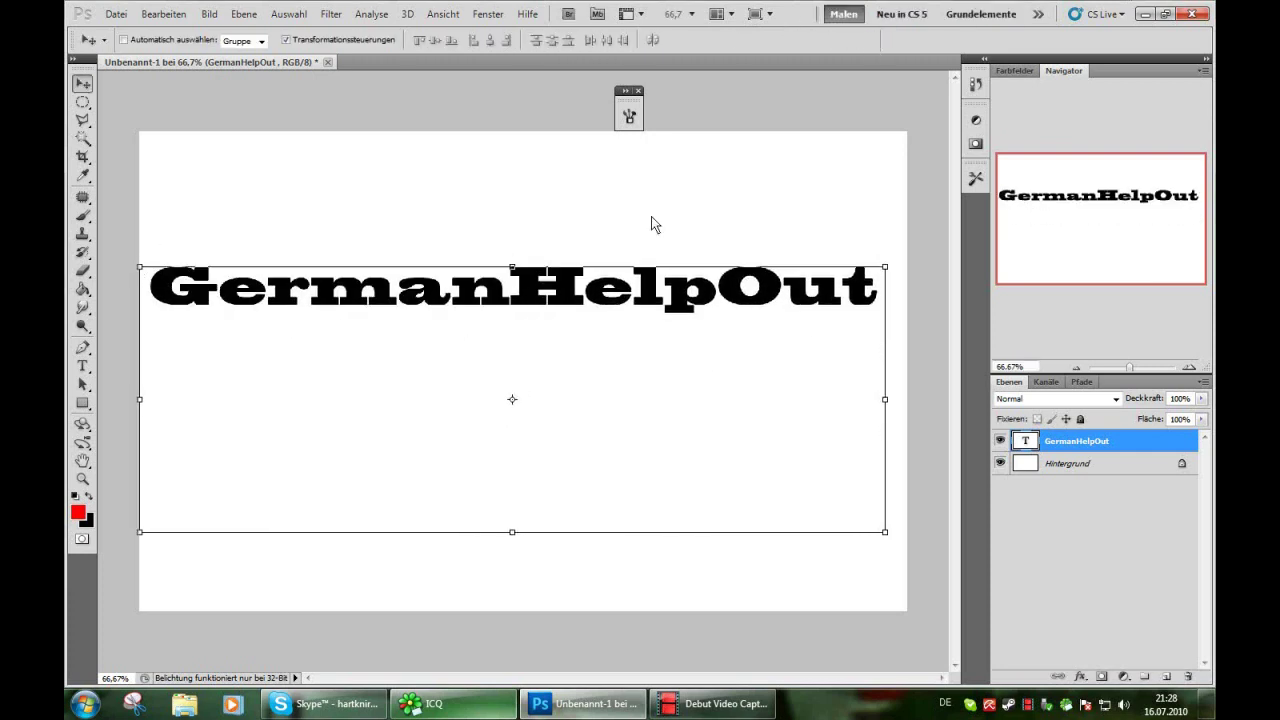
mouse_move(577, 305)
left_mouse_down()
mouse_move(597, 366)
mouse_move(585, 373)
left_mouse_up()
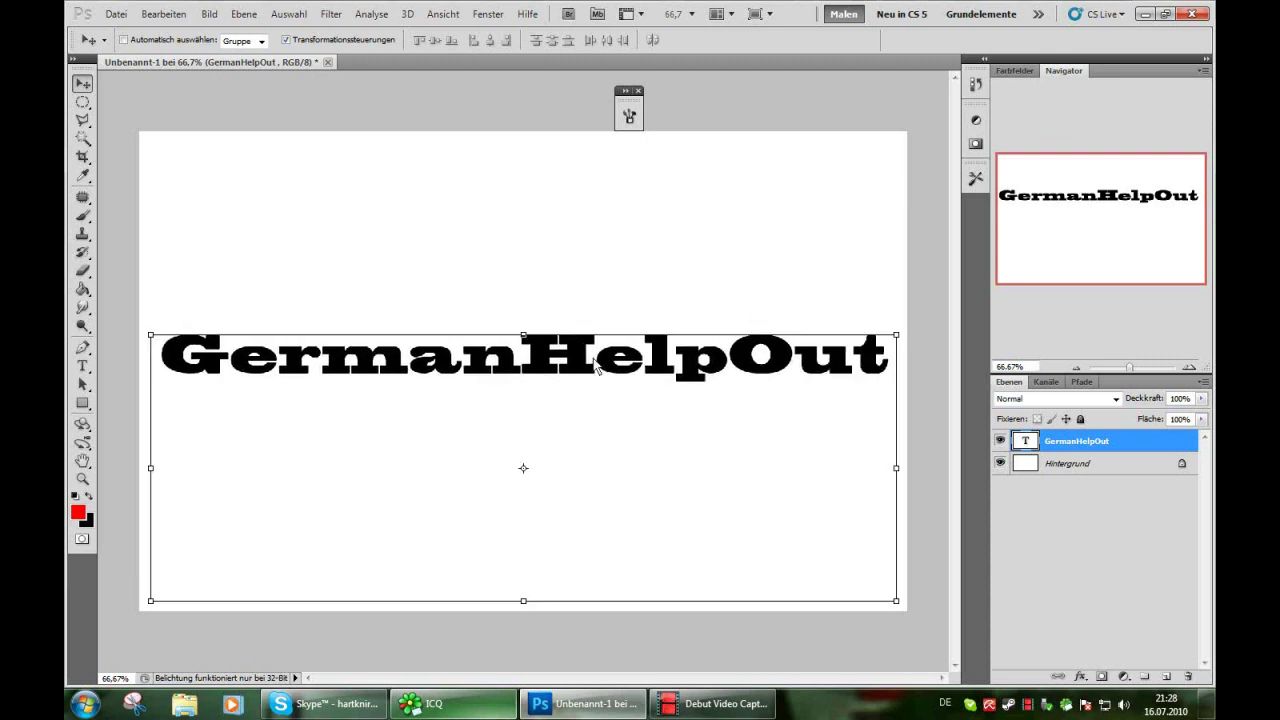
Step: Rasterize the GermanHelpOut text layer into pixels
right_click(1099, 450)
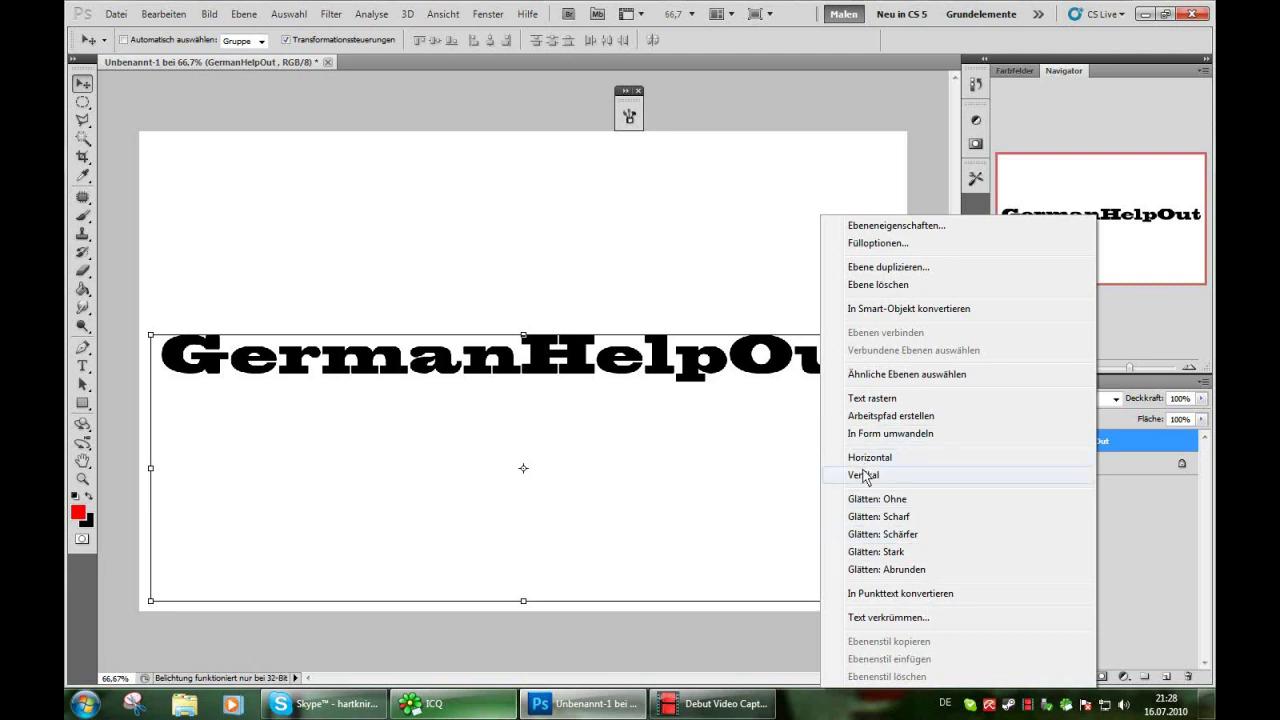
left_click(870, 400)
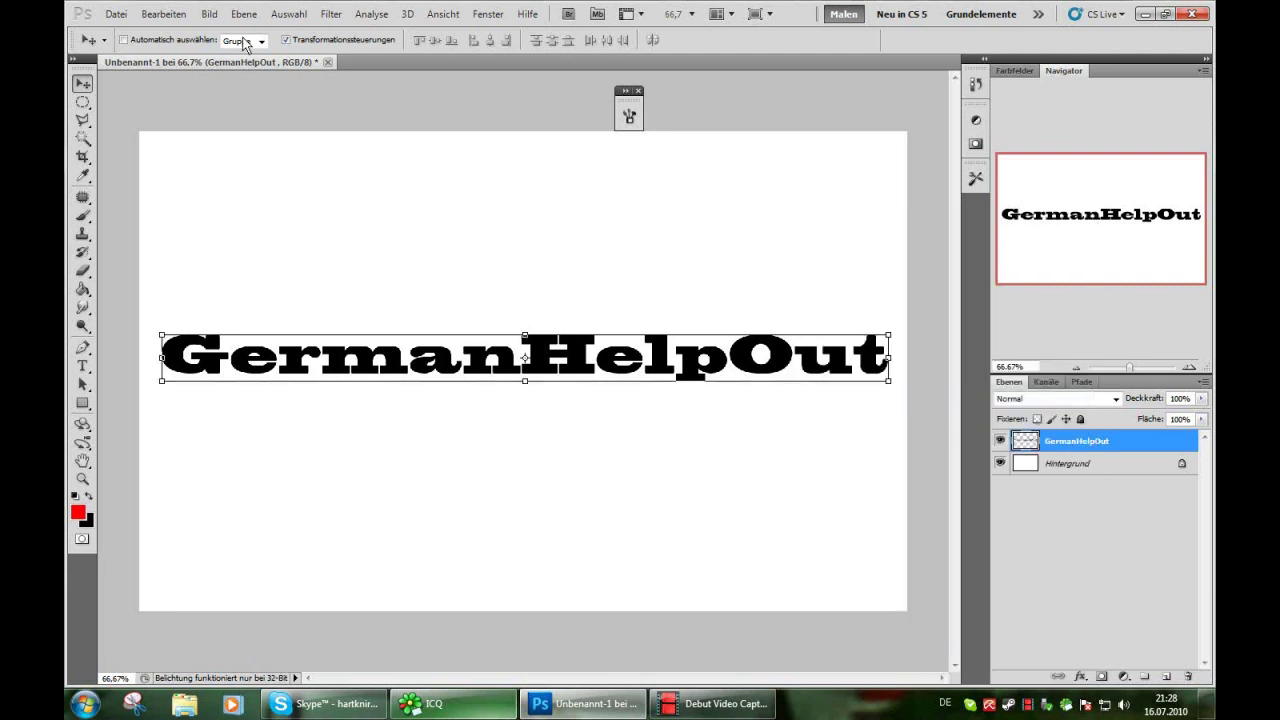
left_click(166, 14)
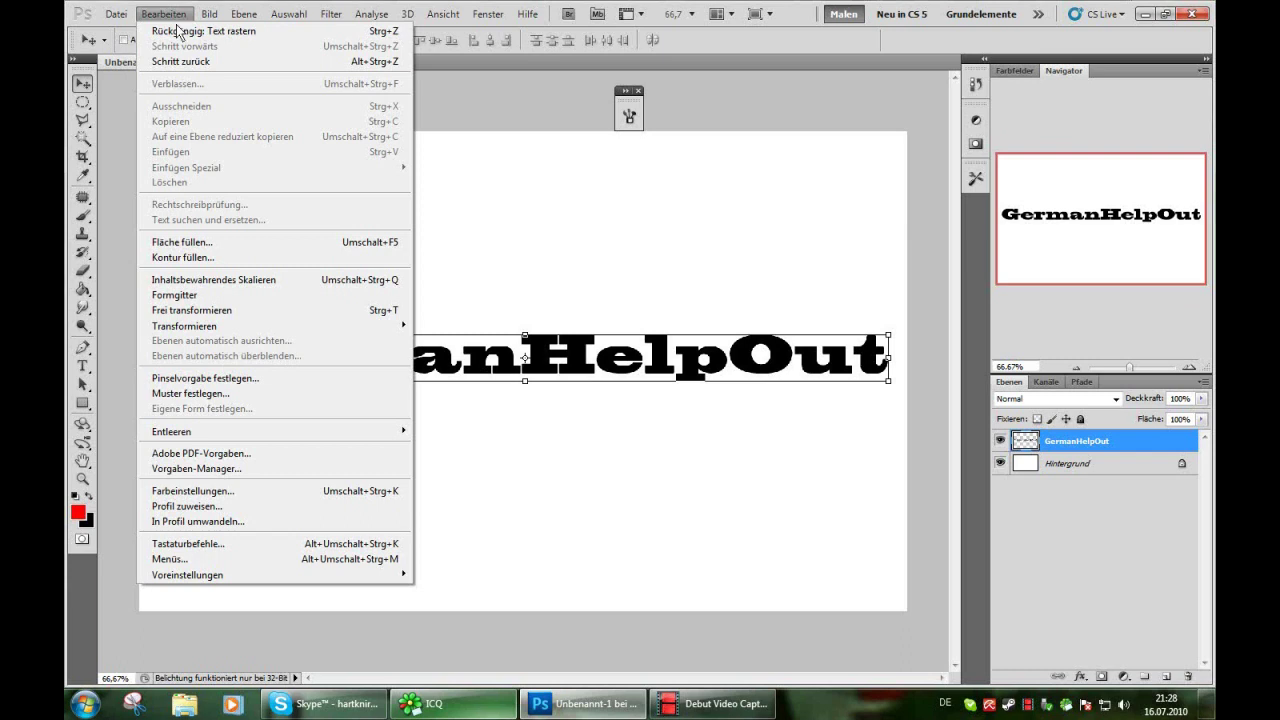
mouse_move(185, 326)
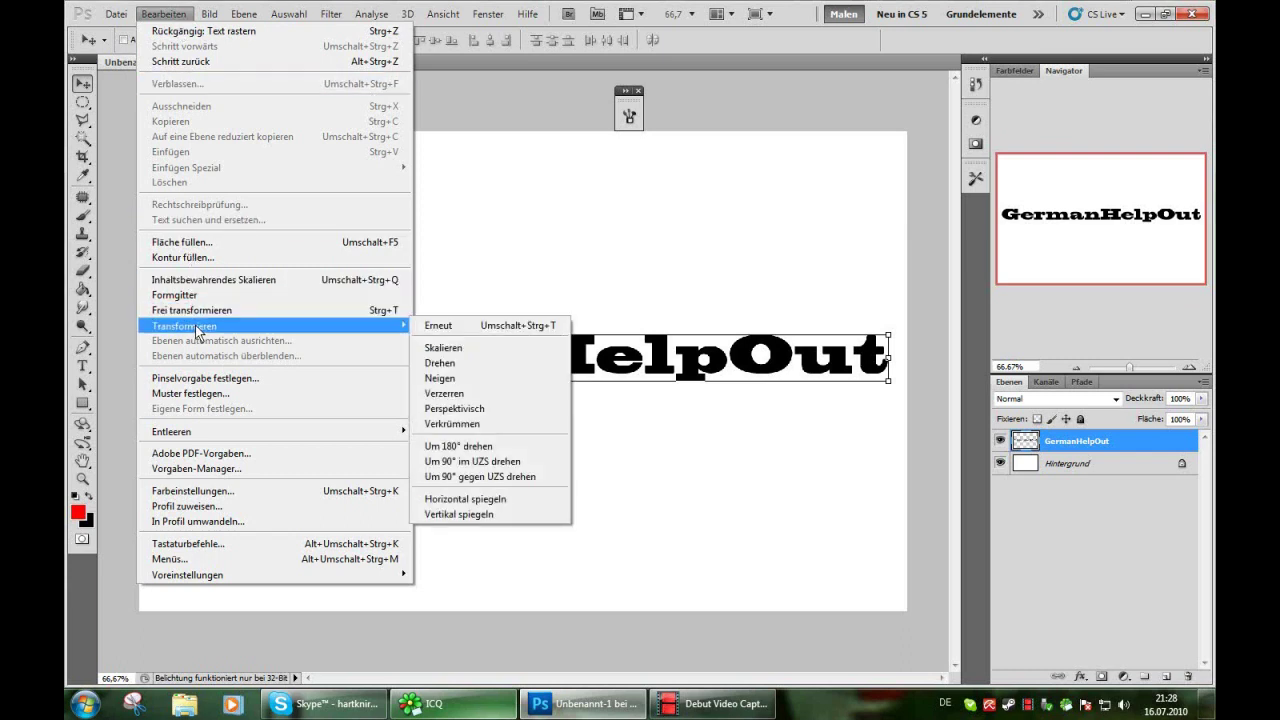
Step: Apply a perspective skew so the lettering is tall on the left and tapers rightward
left_click(480, 409)
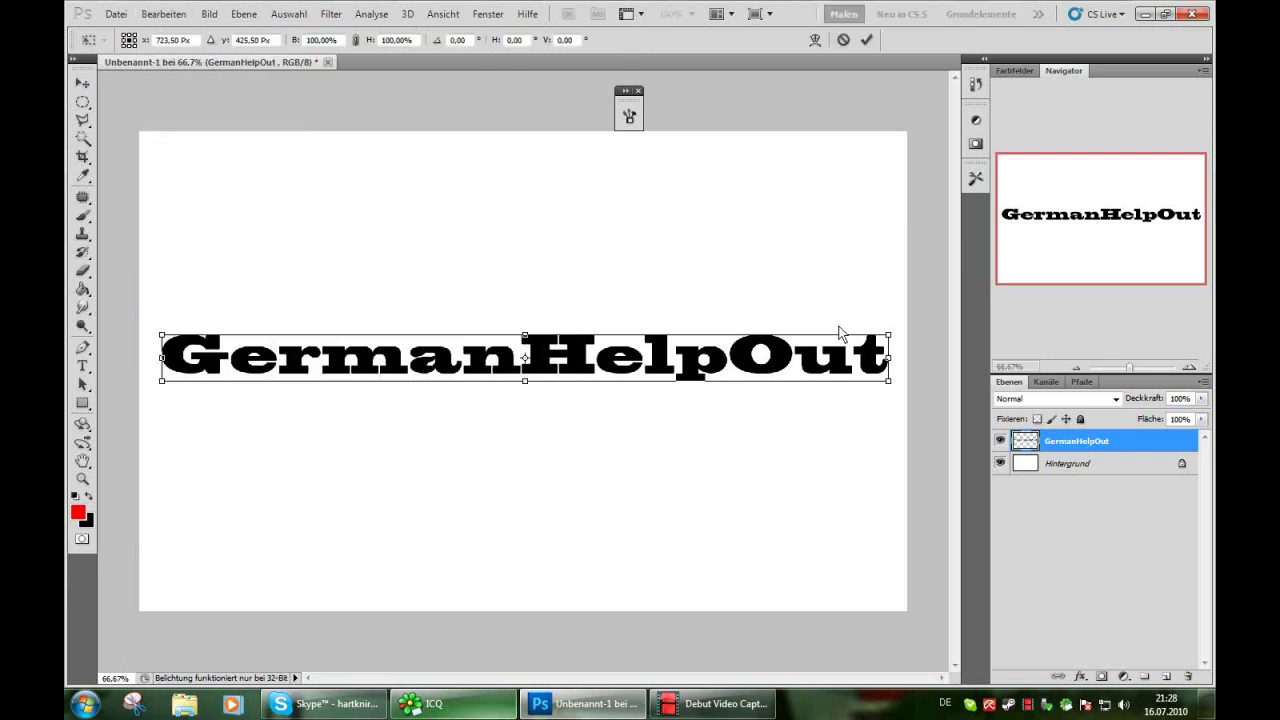
mouse_move(888, 335)
left_mouse_down()
mouse_move(855, 327)
mouse_move(855, 356)
left_mouse_up()
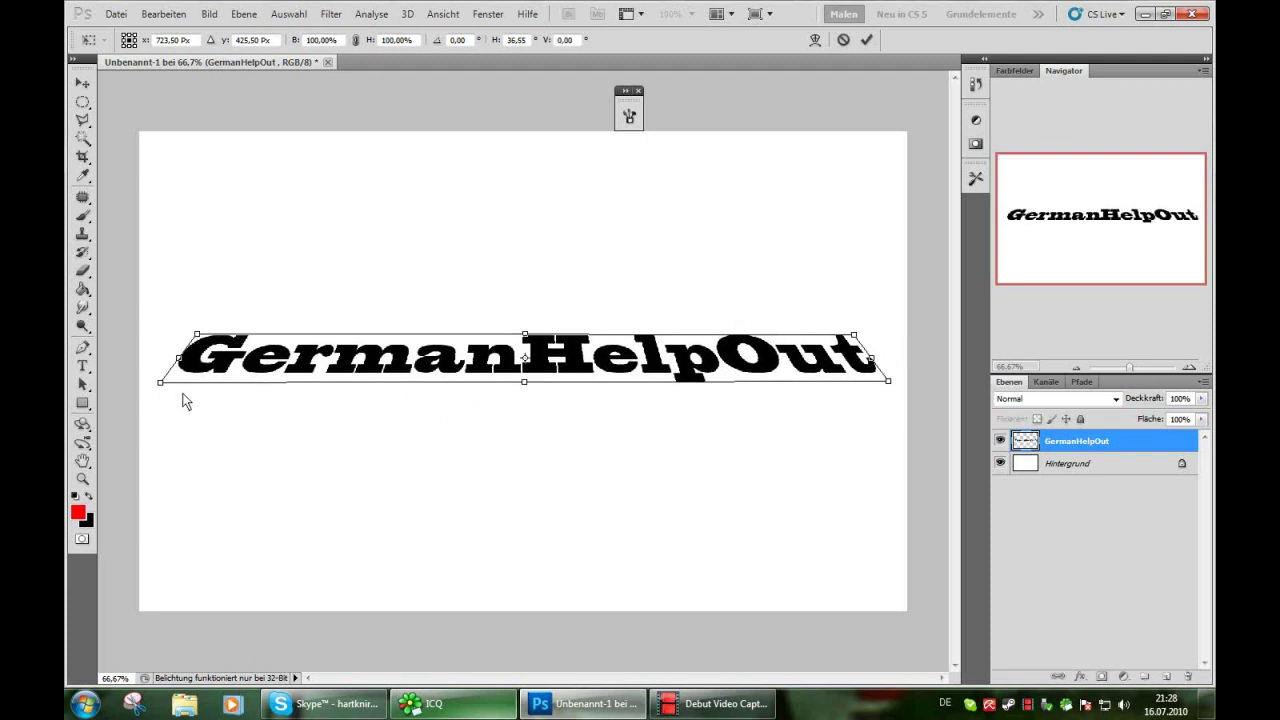
left_click_drag(160, 382, 194, 413)
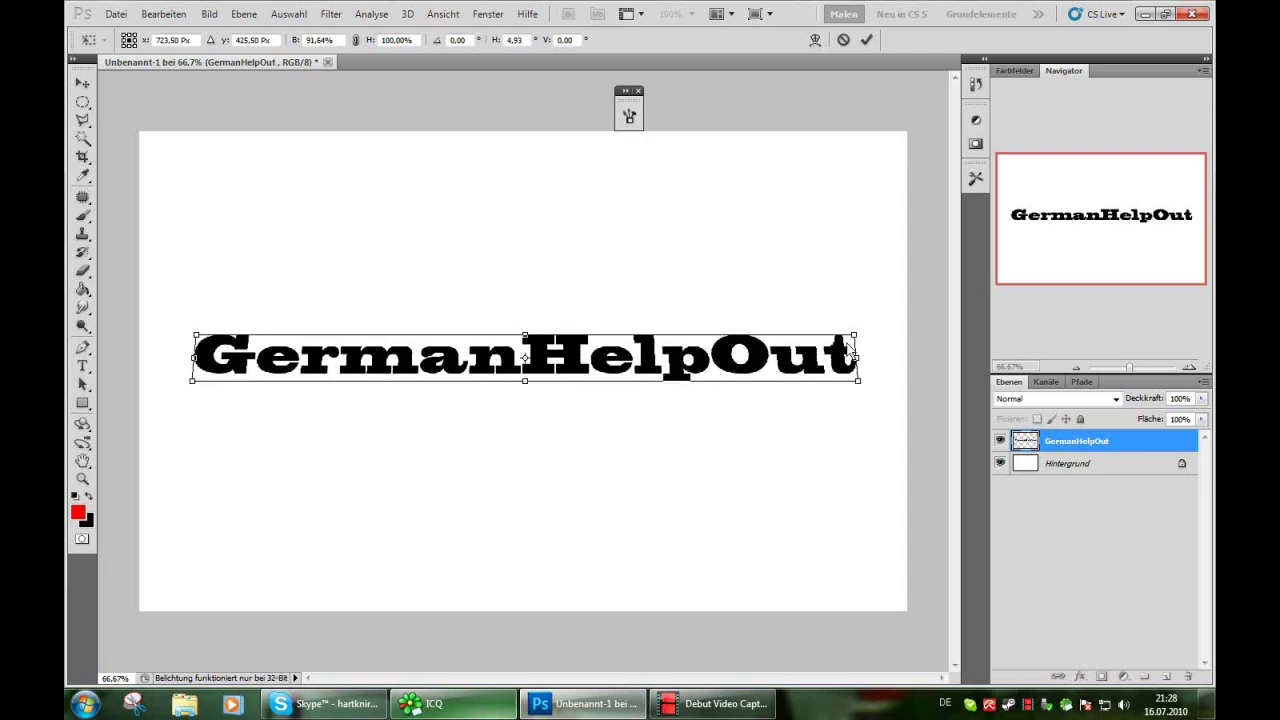
mouse_move(848, 350)
left_mouse_down()
mouse_move(845, 313)
mouse_move(855, 350)
left_mouse_up()
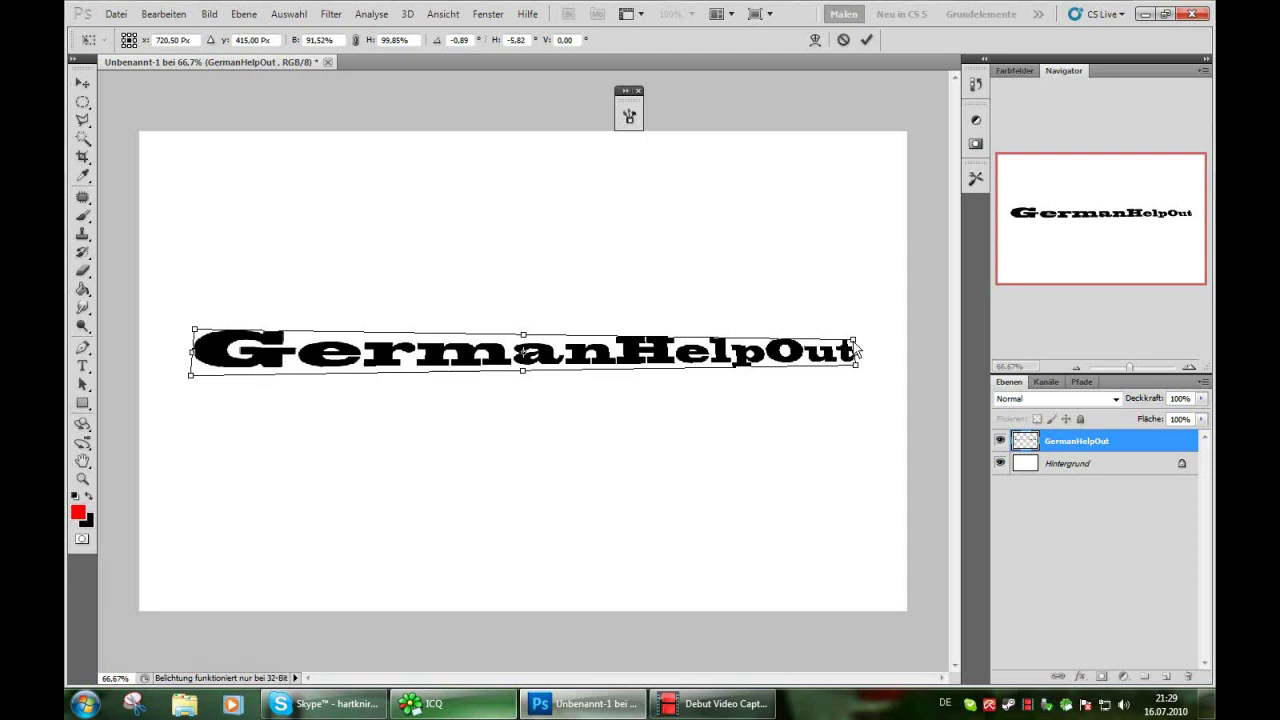
left_click_drag(194, 329, 196, 324)
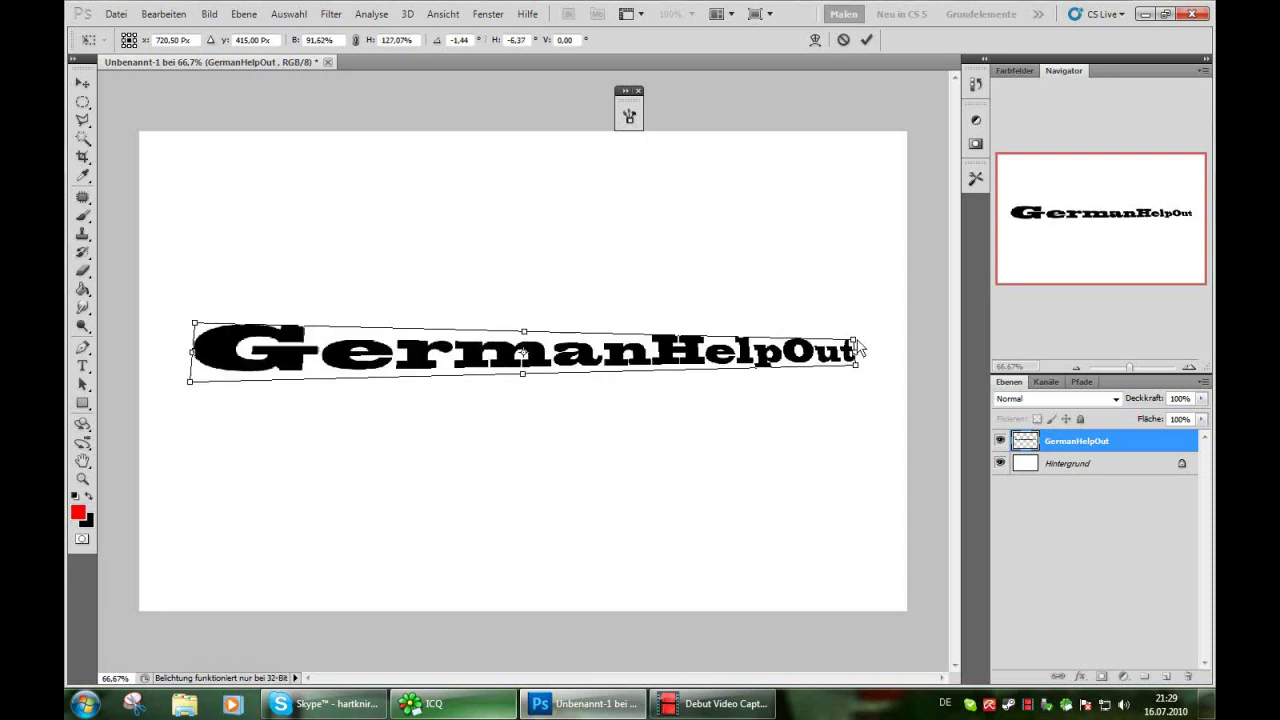
left_click_drag(855, 349, 860, 344)
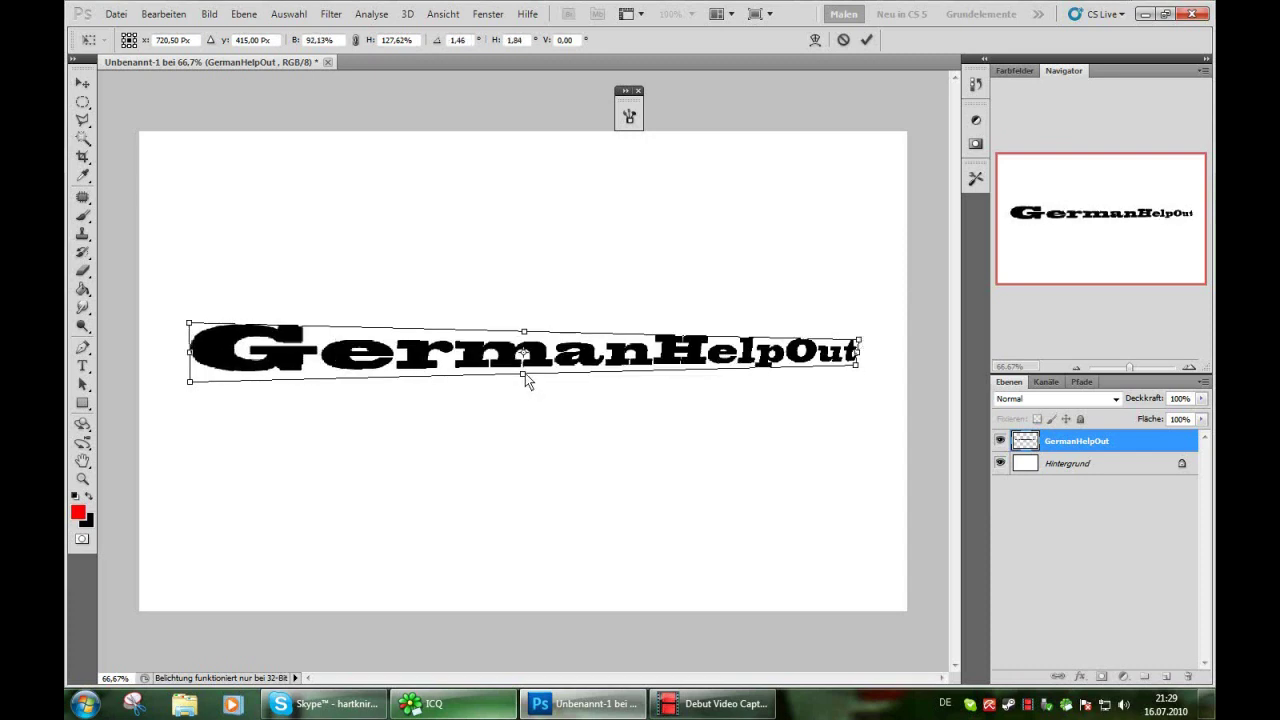
left_click_drag(524, 375, 519, 405)
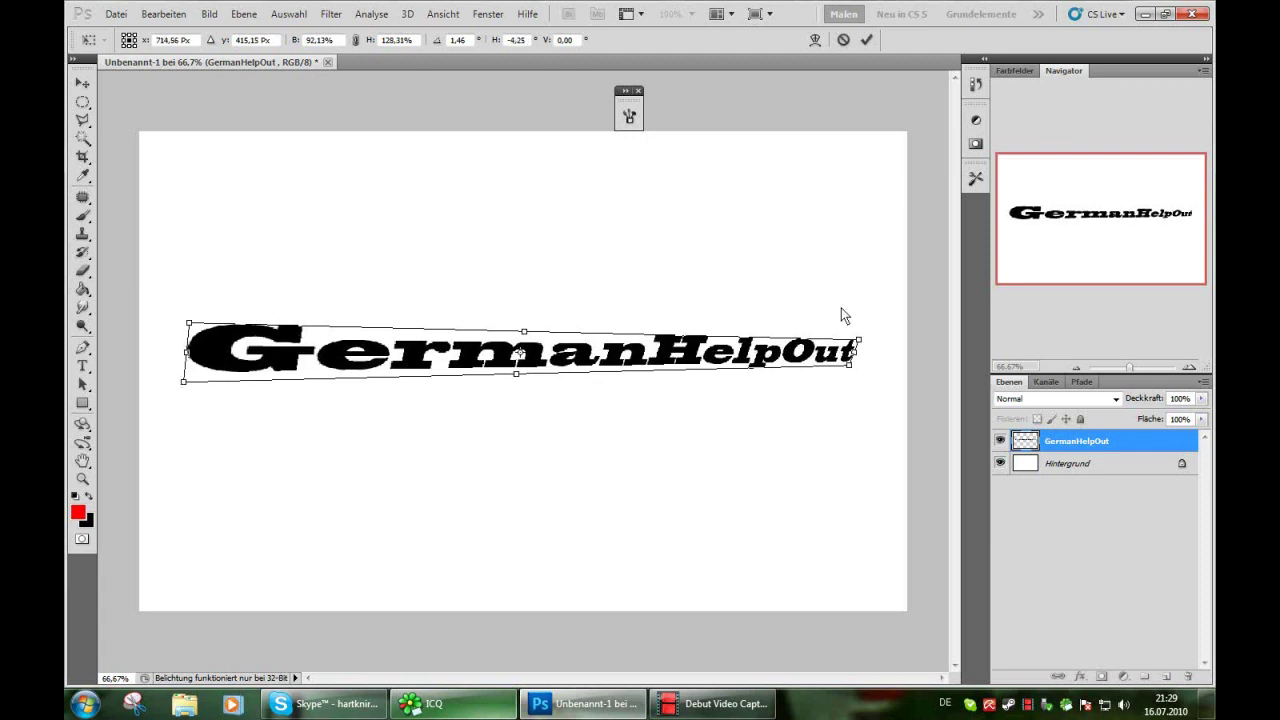
left_click_drag(859, 337, 861, 332)
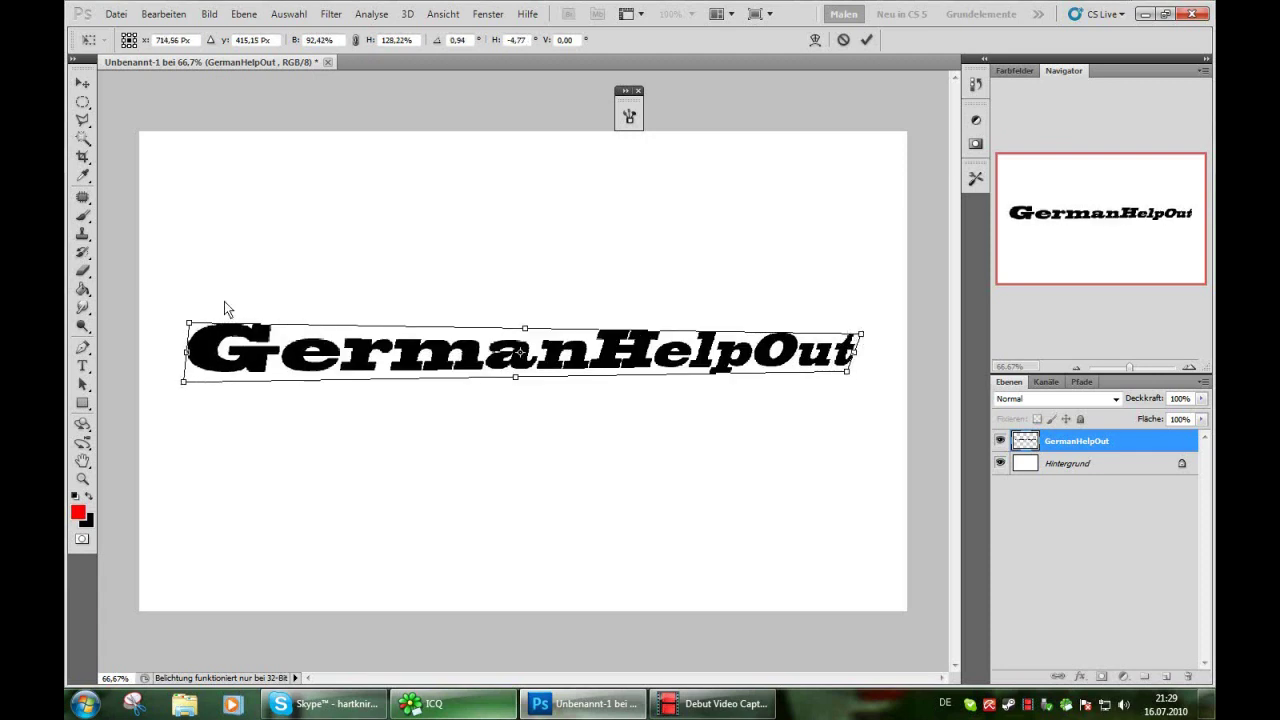
left_click_drag(190, 321, 190, 315)
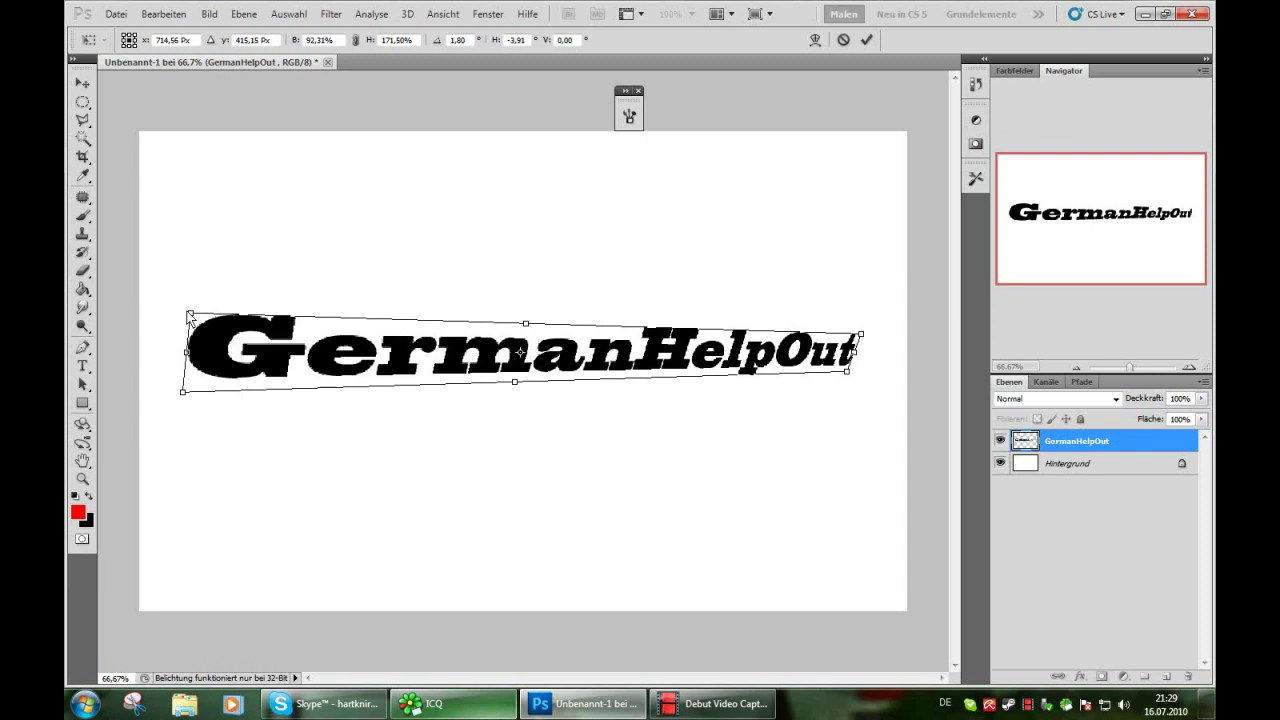
left_click(867, 40)
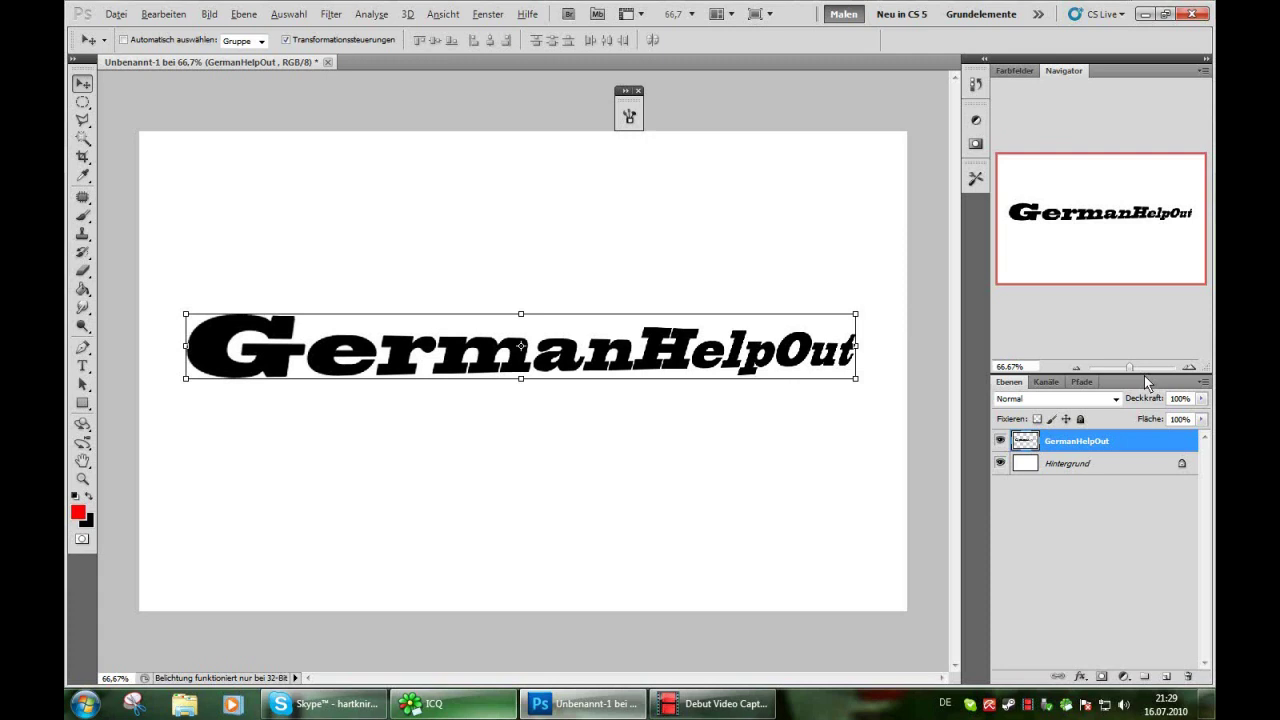
Step: Repeat the last transform with Ctrl+Alt+Shift+T to stack 17 slightly shifted copies
key("ctrl+shift+alt+t")
key("ctrl+shift+alt+t")
key("ctrl+shift+alt+t")
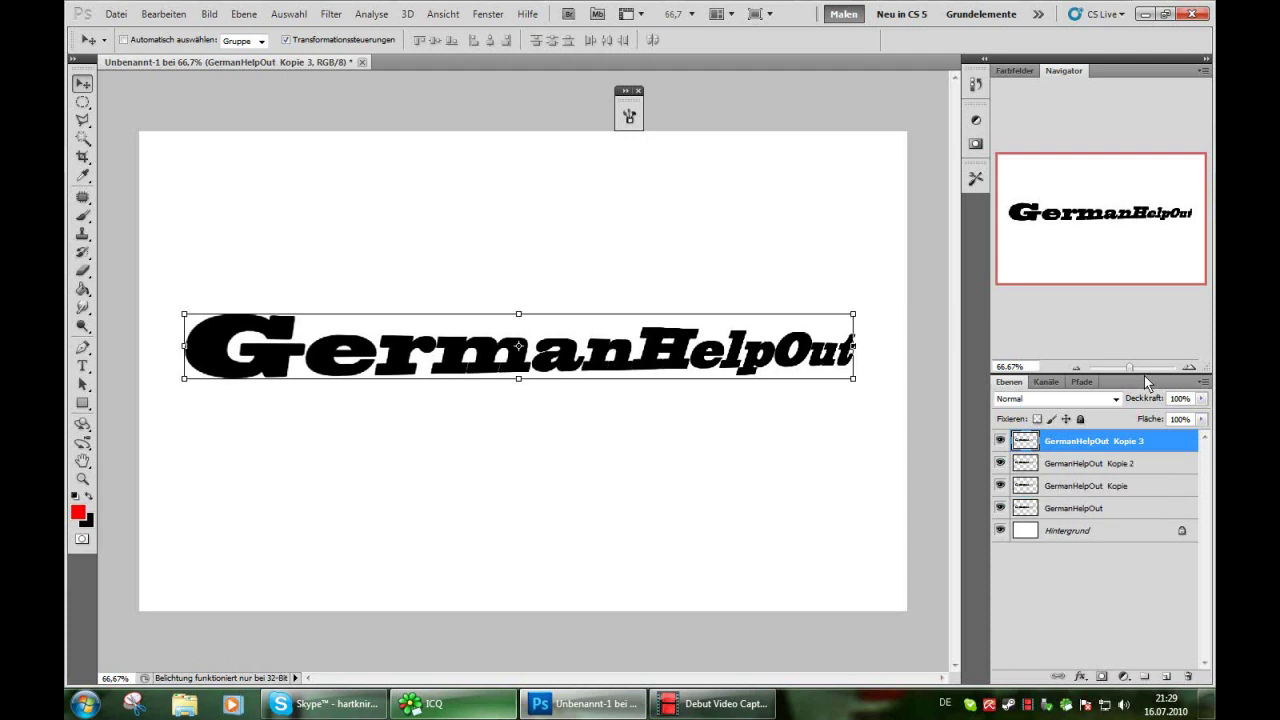
key("ctrl+shift+alt+t")
key("ctrl+shift+alt+t")
key("ctrl+shift+alt+t")
key("ctrl+shift+alt+t")
key("ctrl+shift+alt+t")
key("ctrl+shift+alt+t")
key("ctrl+shift+alt+t")
key("ctrl+shift+alt+t")
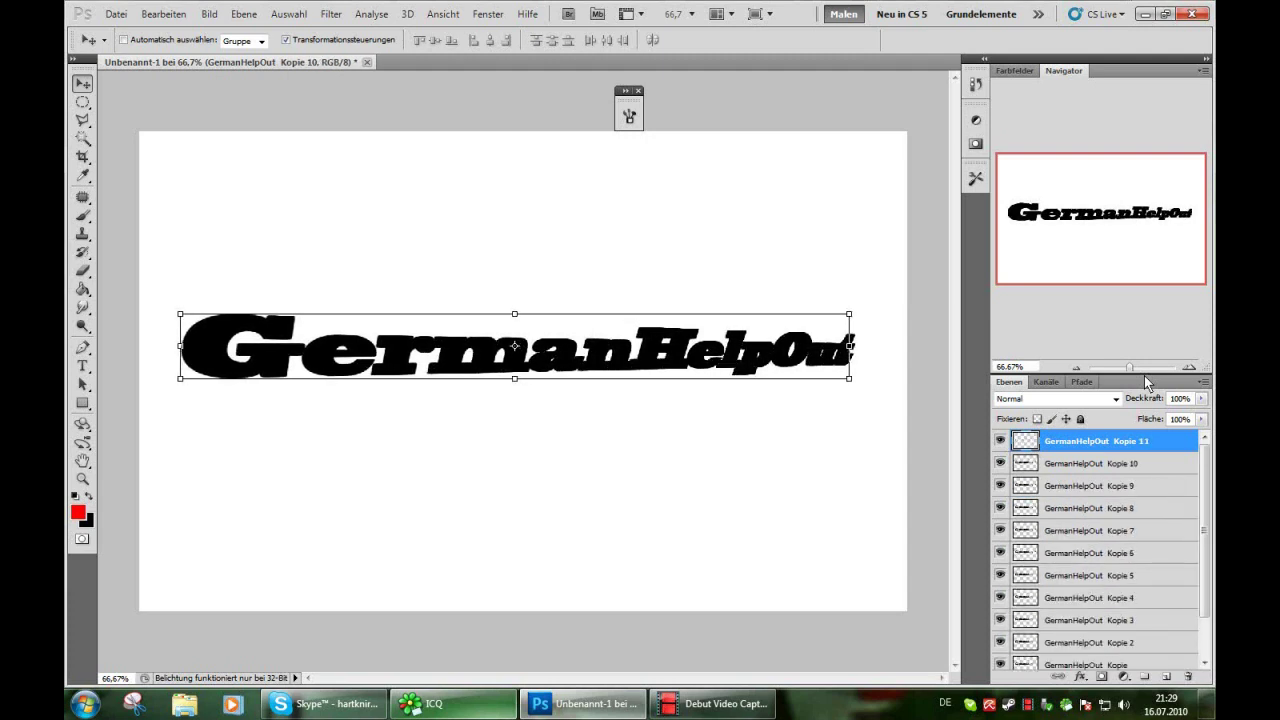
key("ctrl+shift+alt+t")
key("ctrl+shift+alt+t")
key("ctrl+shift+alt+t")
key("ctrl+shift+alt+t")
key("ctrl+shift+alt+t")
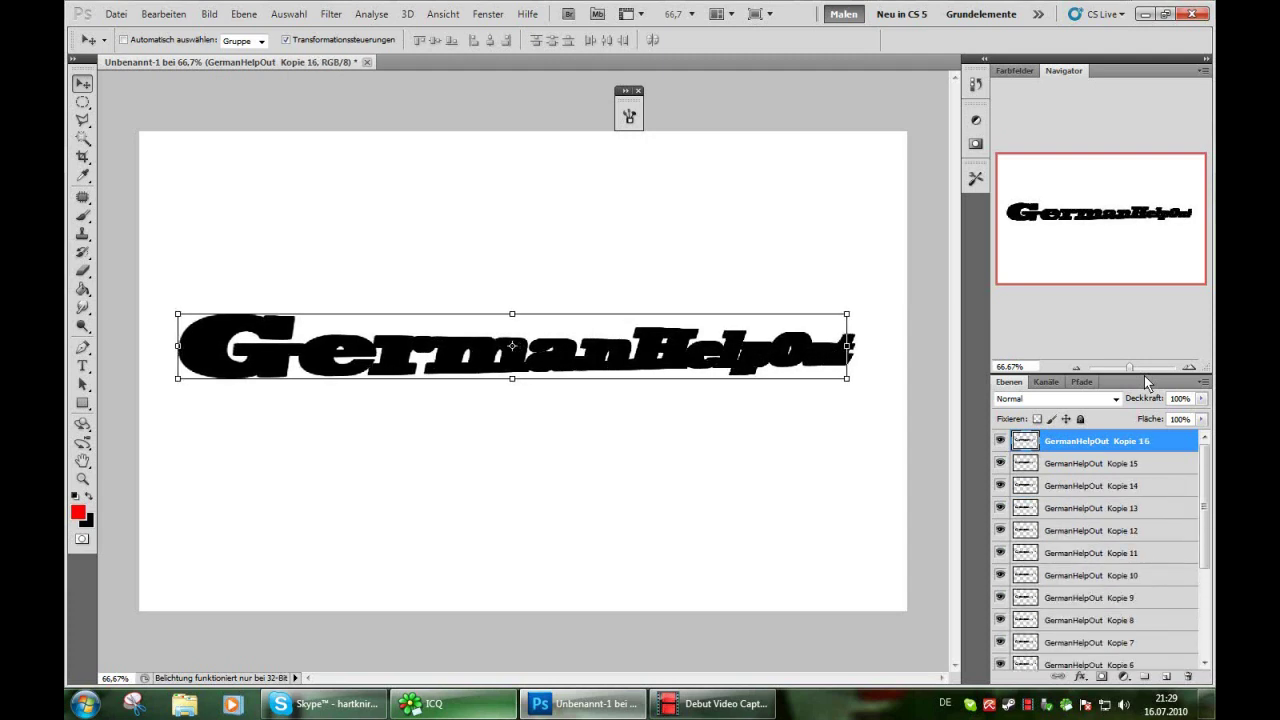
key("ctrl+shift+alt+t")
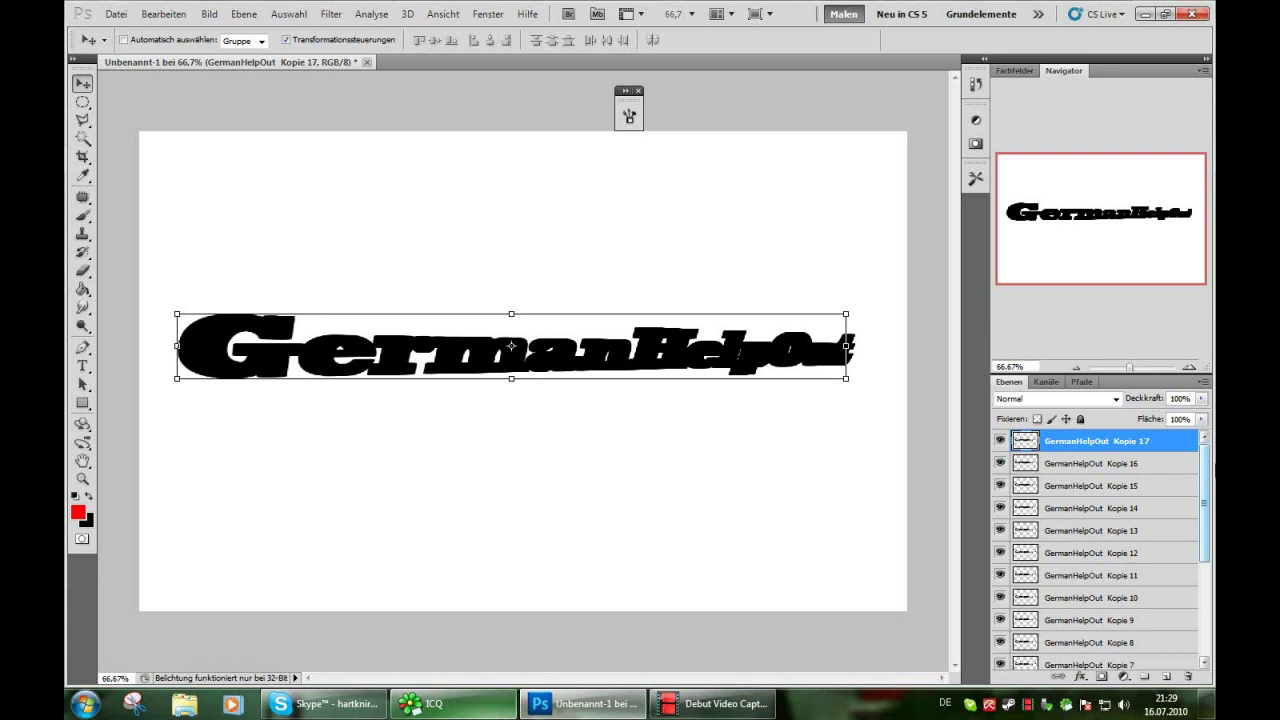
Step: Select all the copies and merge them into one 'GermanHelpOut Kopie 17' layer
mouse_move(1206, 478)
left_mouse_down()
mouse_move(1206, 597)
mouse_move(1197, 432)
left_mouse_up()
left_click_drag(1205, 470, 1196, 605)
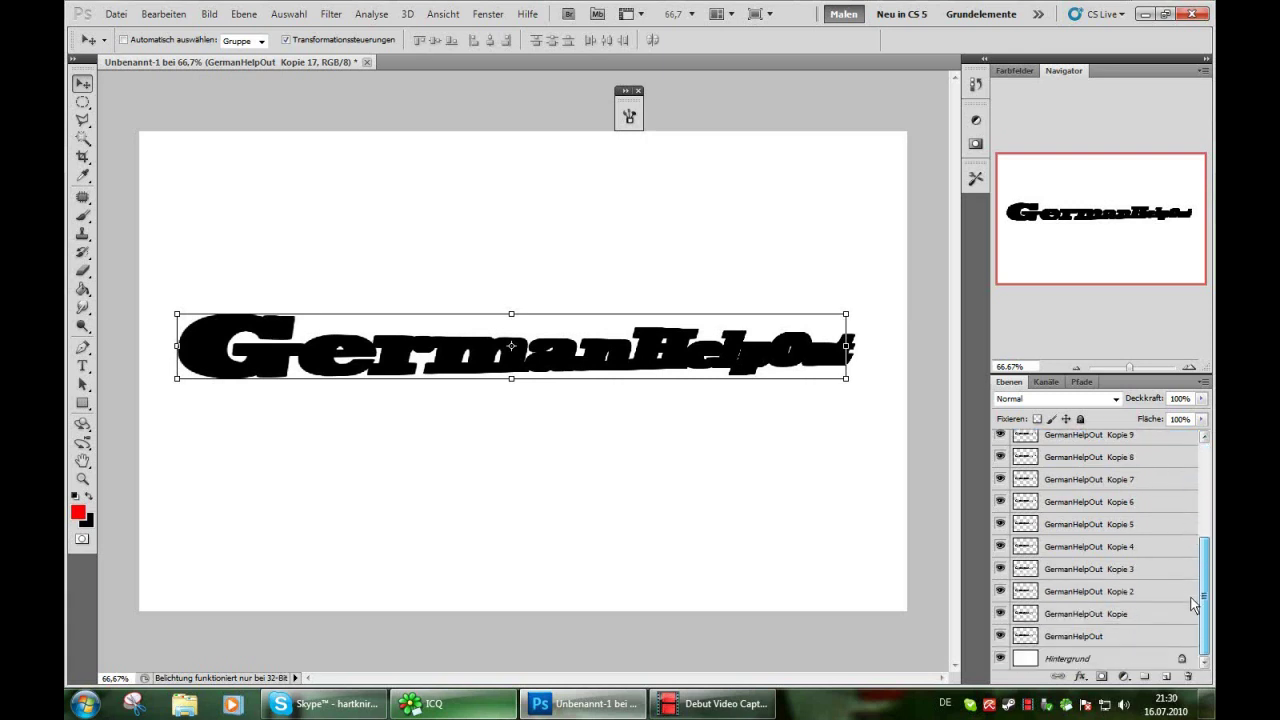
left_click(1113, 617, "shift")
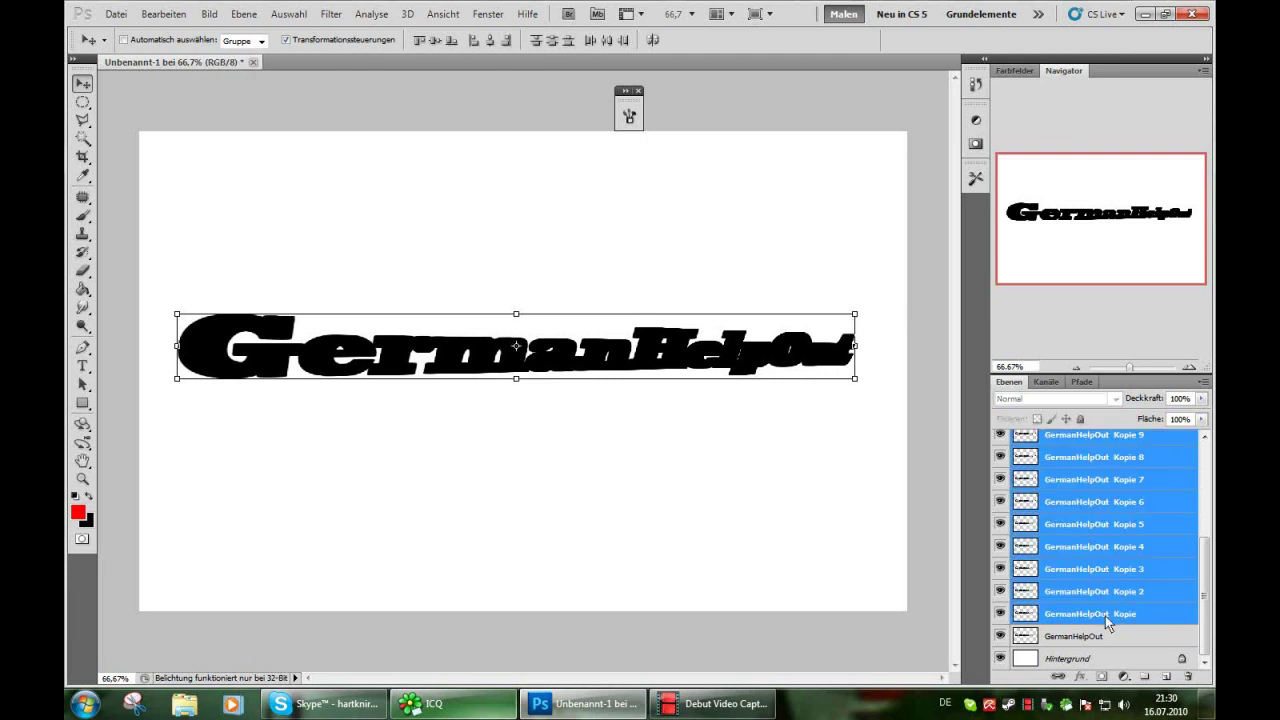
right_click(1105, 615)
left_click(1075, 568)
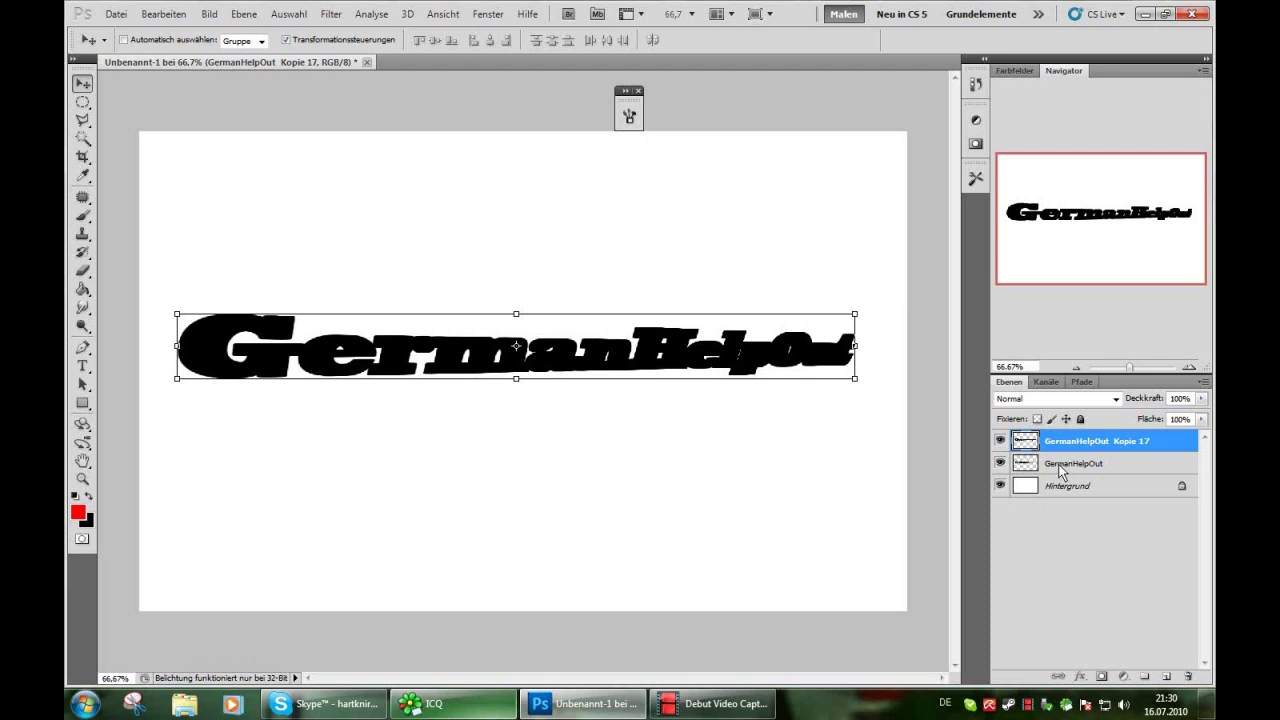
Step: Move the merged depth layer beneath GermanHelpOut and open GermanHelpOut's layer style
left_click_drag(1062, 444, 1082, 474)
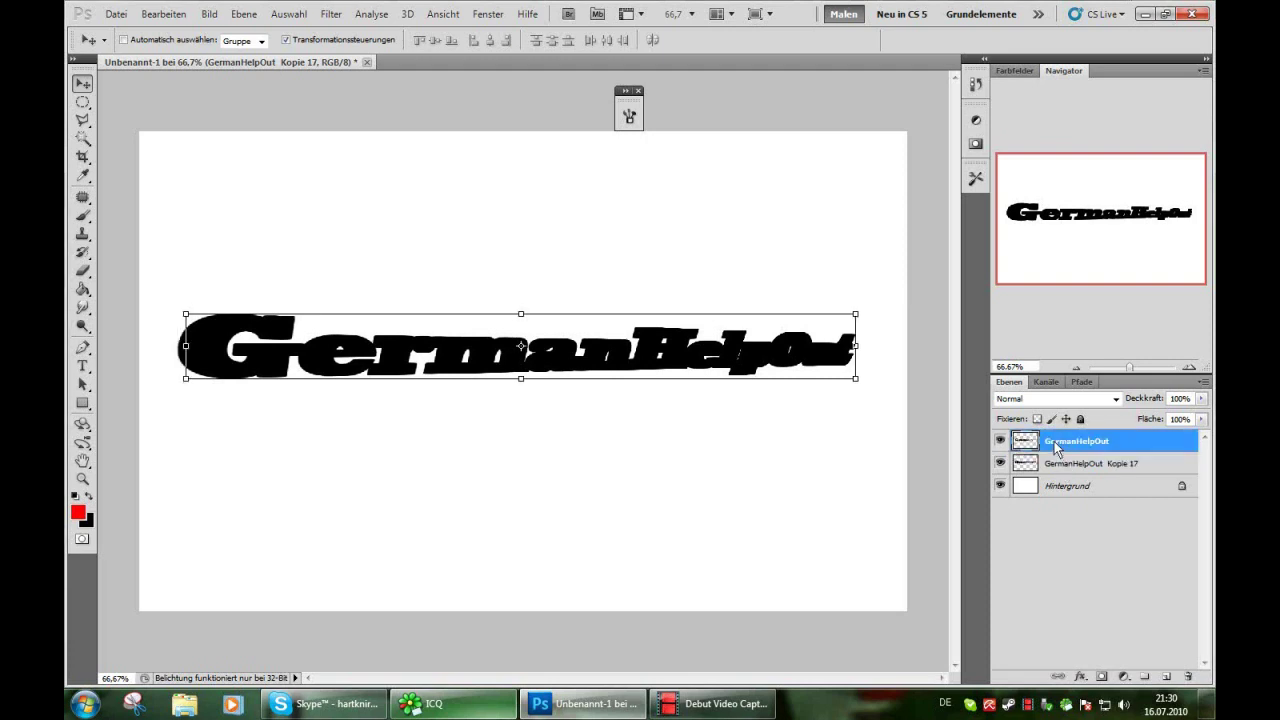
double_click(1133, 433)
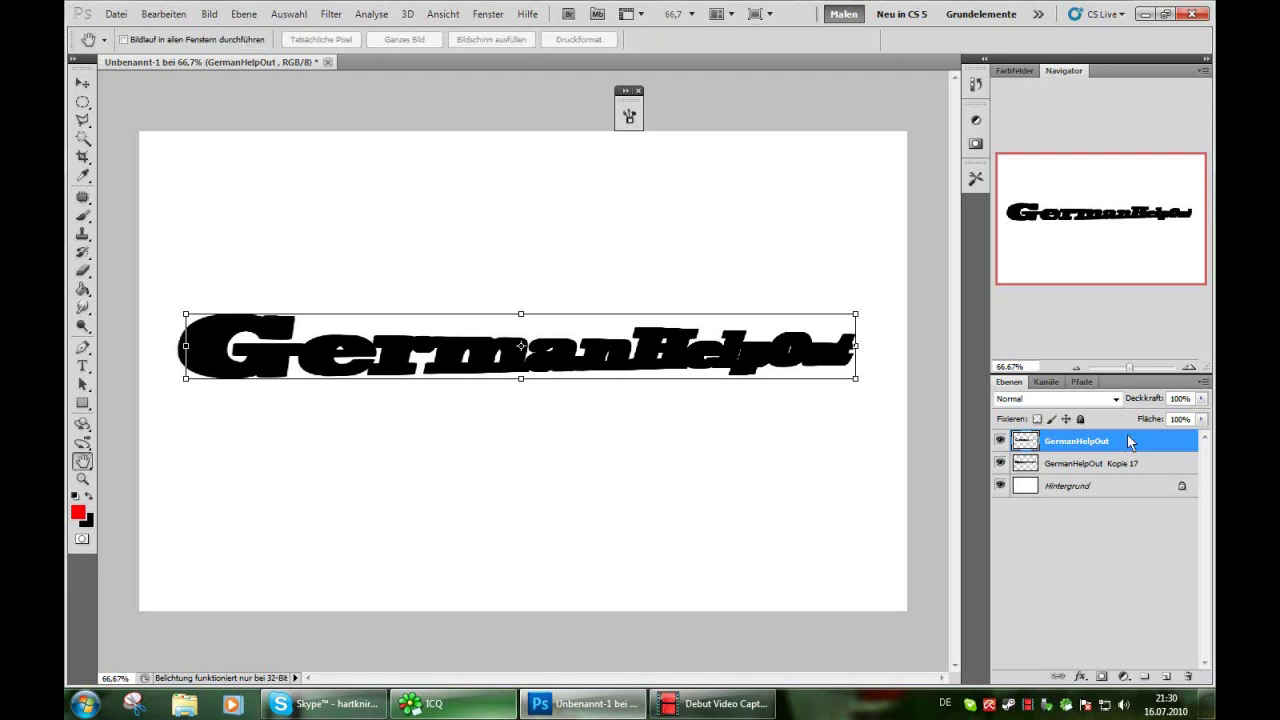
mouse_move(515, 473)
left_mouse_down()
mouse_move(799, 181)
mouse_move(851, 170)
left_mouse_up()
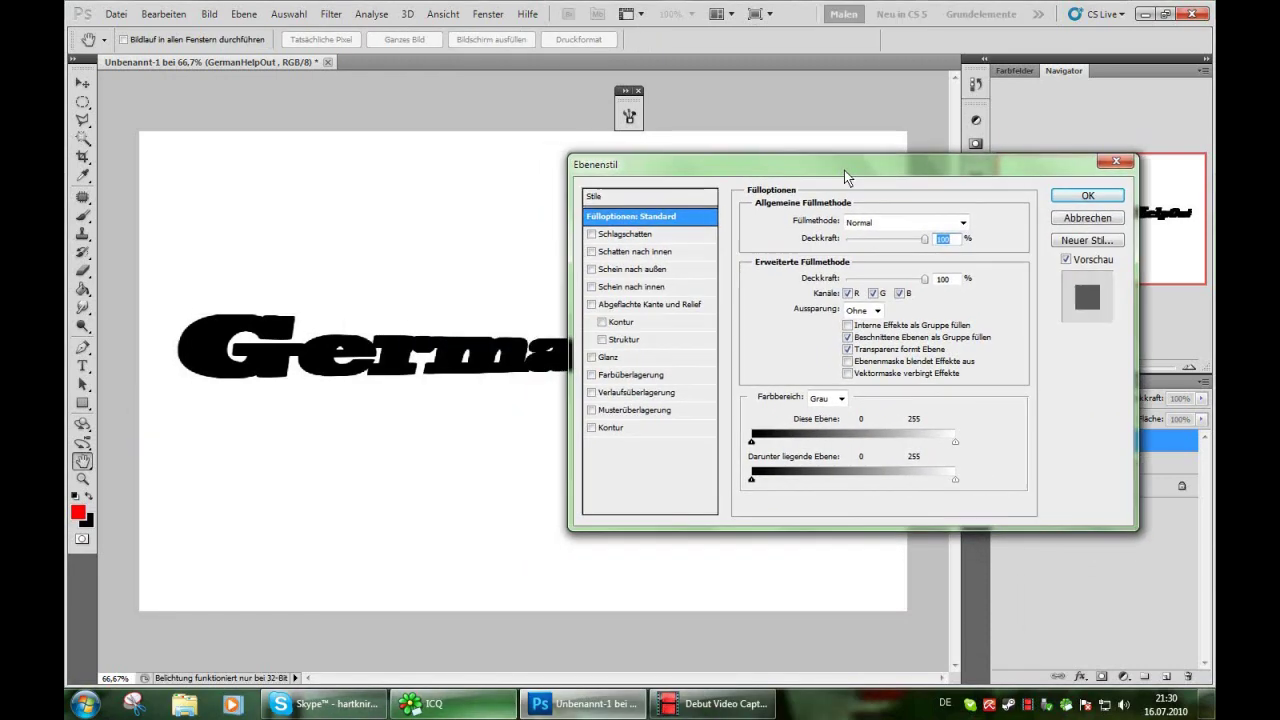
Step: Give the GermanHelpOut lettering an Orange, Gelb, Orange gradient overlay
left_click(617, 394)
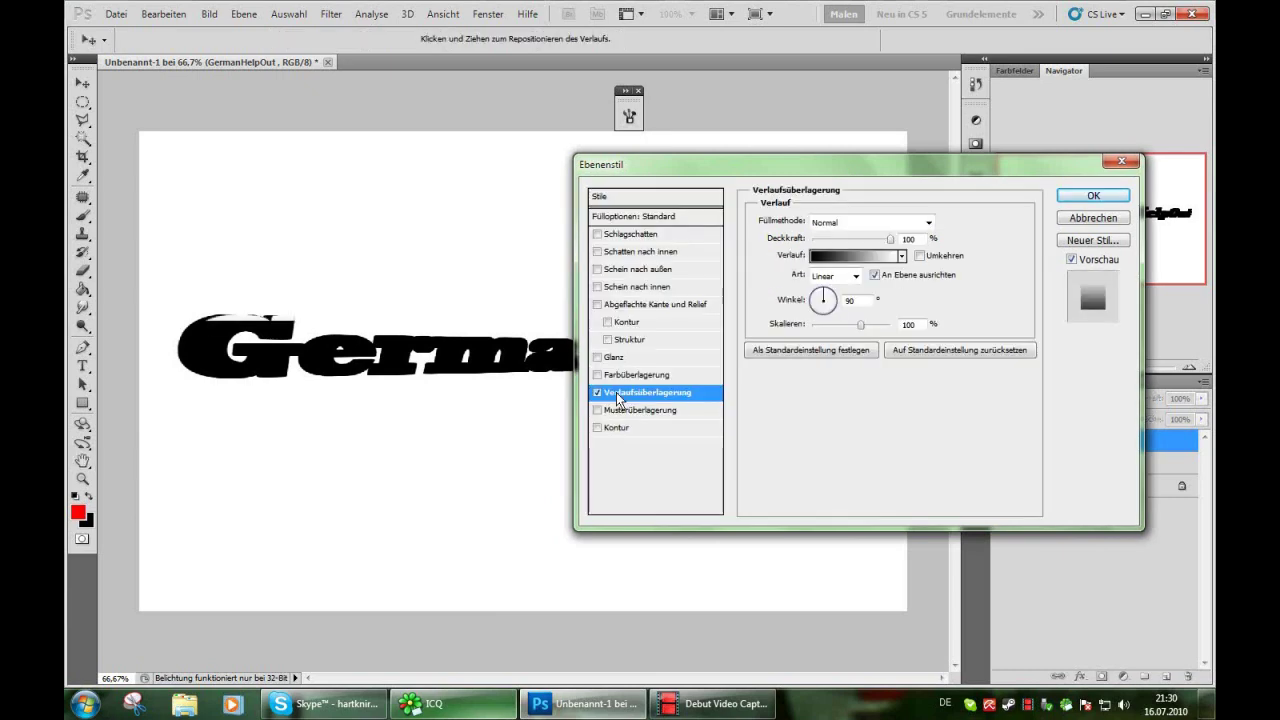
left_click(843, 258)
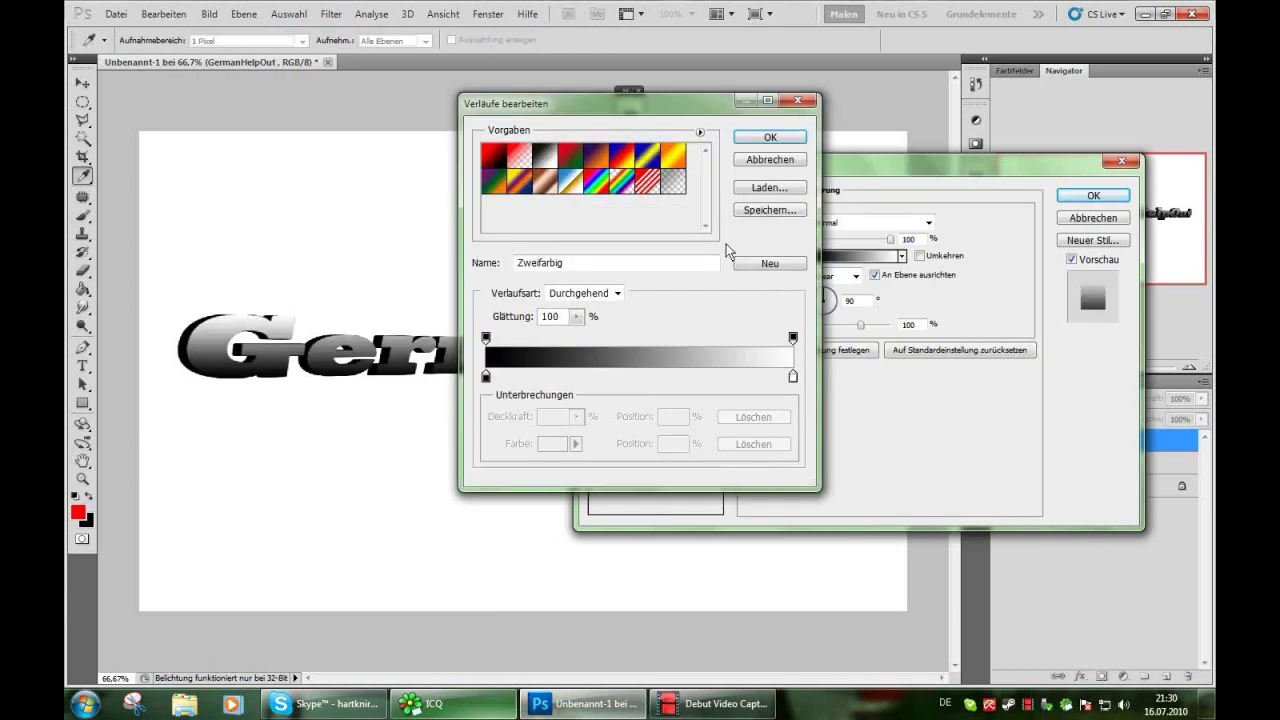
left_click(648, 158)
left_click(676, 157)
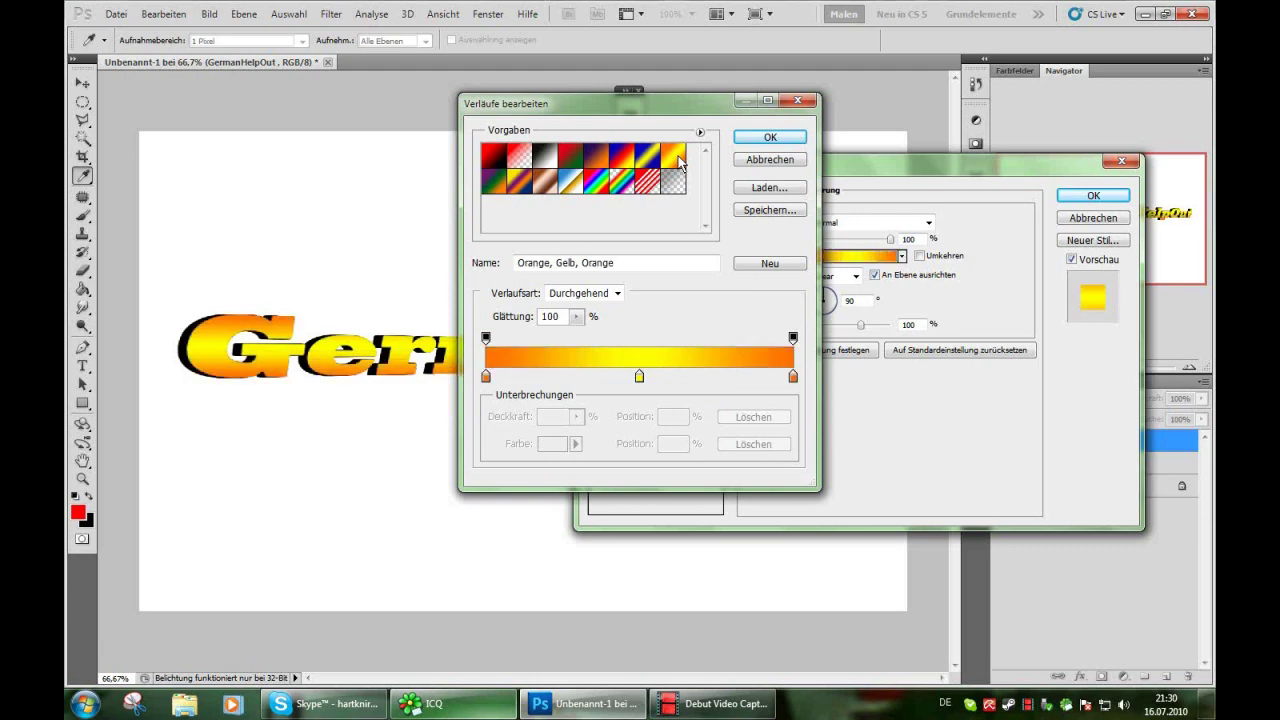
left_click(770, 137)
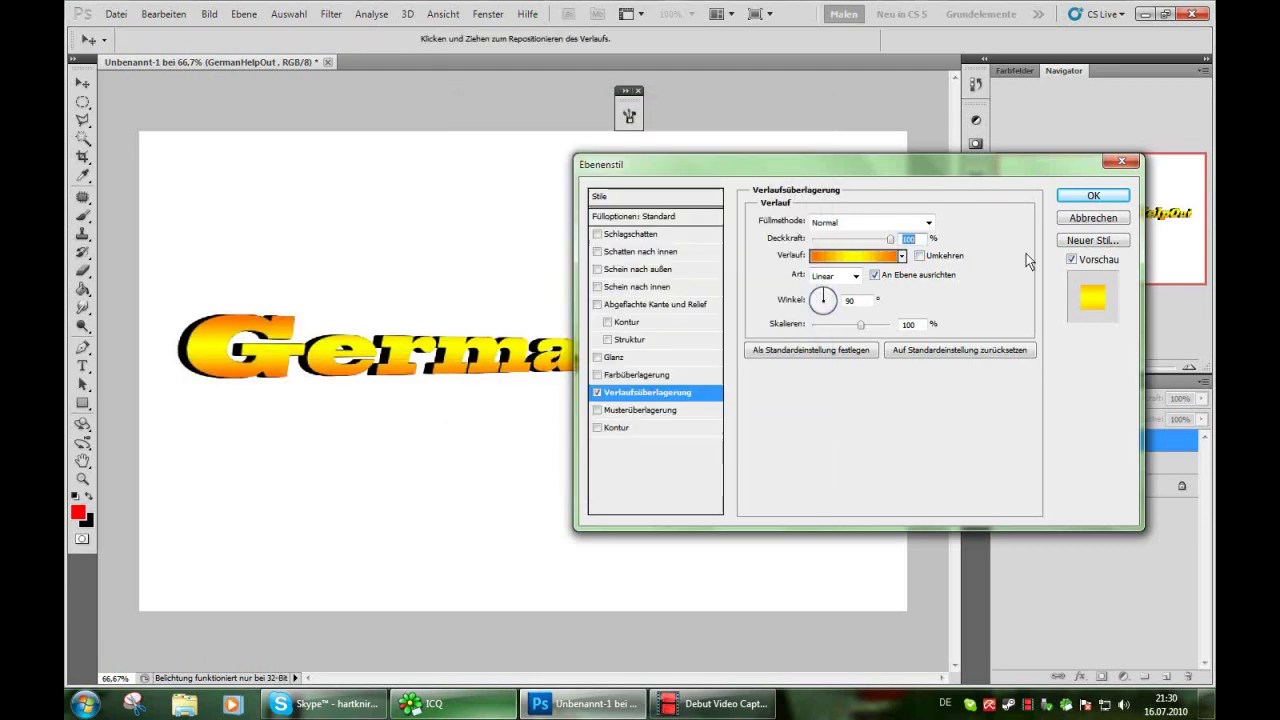
left_click(1094, 196)
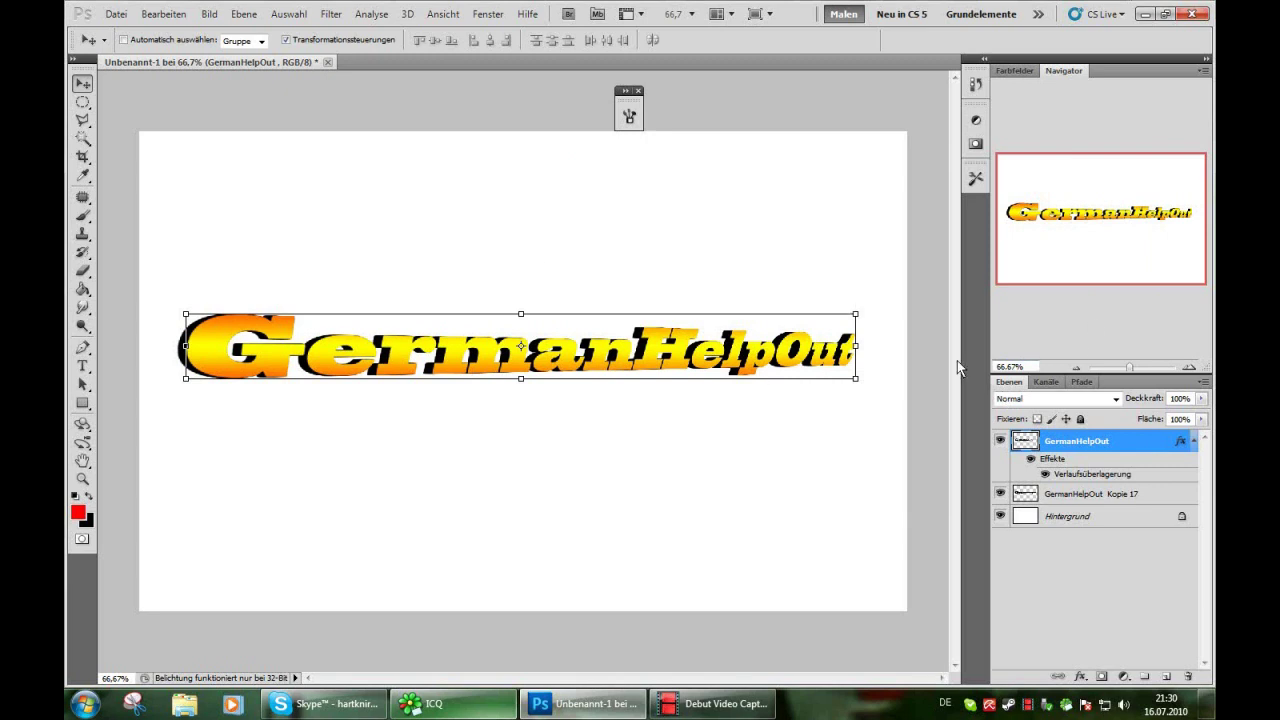
Step: Merge the gradient-faced GermanHelpOut layer down into 'GermanHelpOut Kopie 17'
left_click(1138, 368)
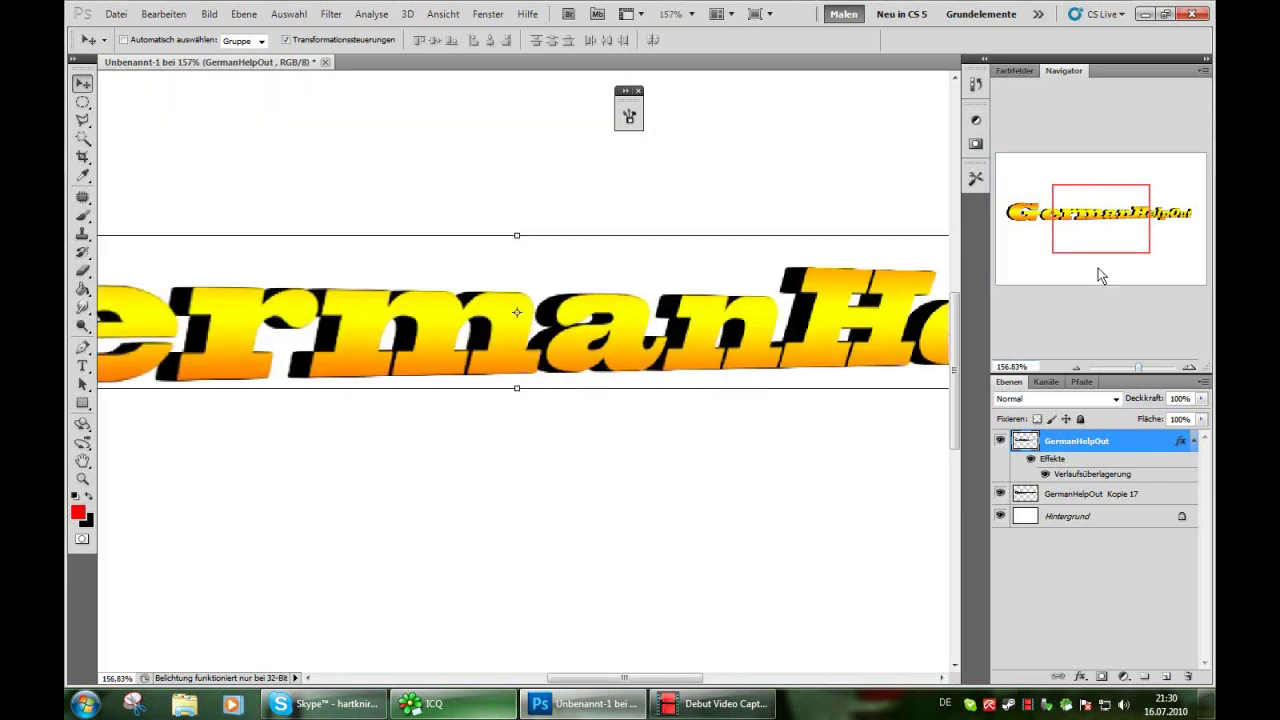
left_click_drag(1086, 237, 1018, 229)
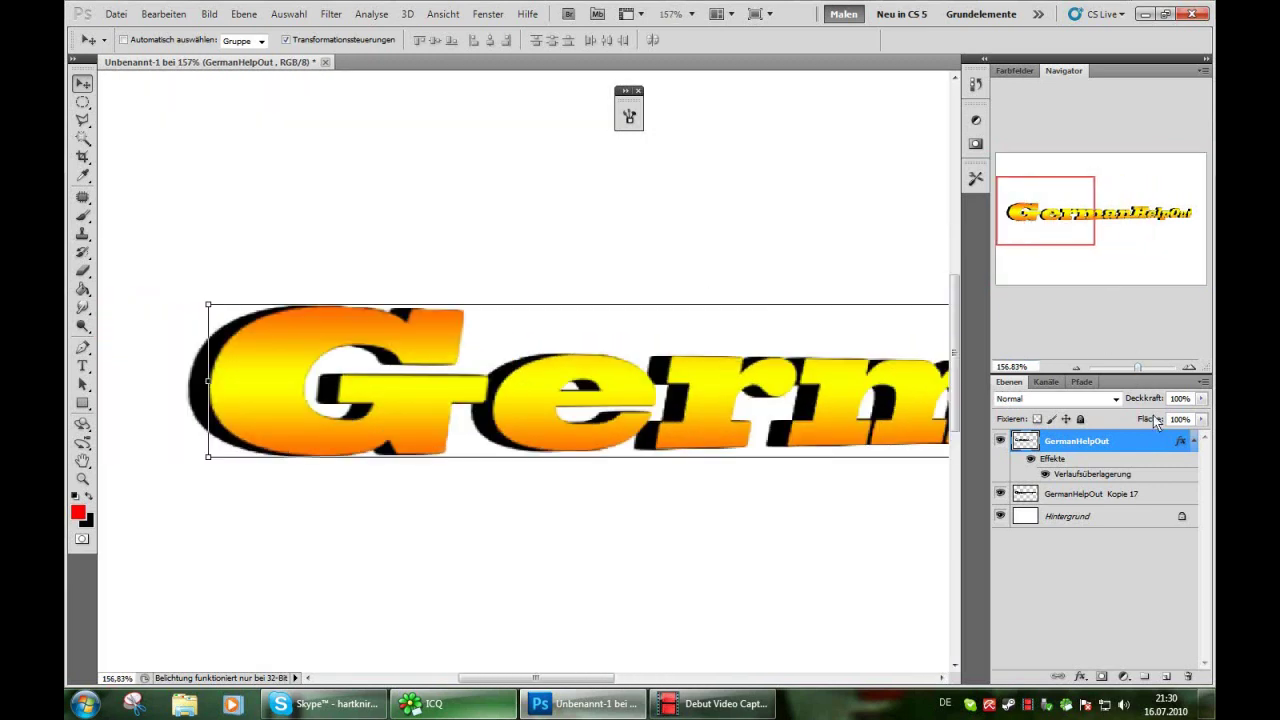
left_click_drag(1139, 368, 1130, 370)
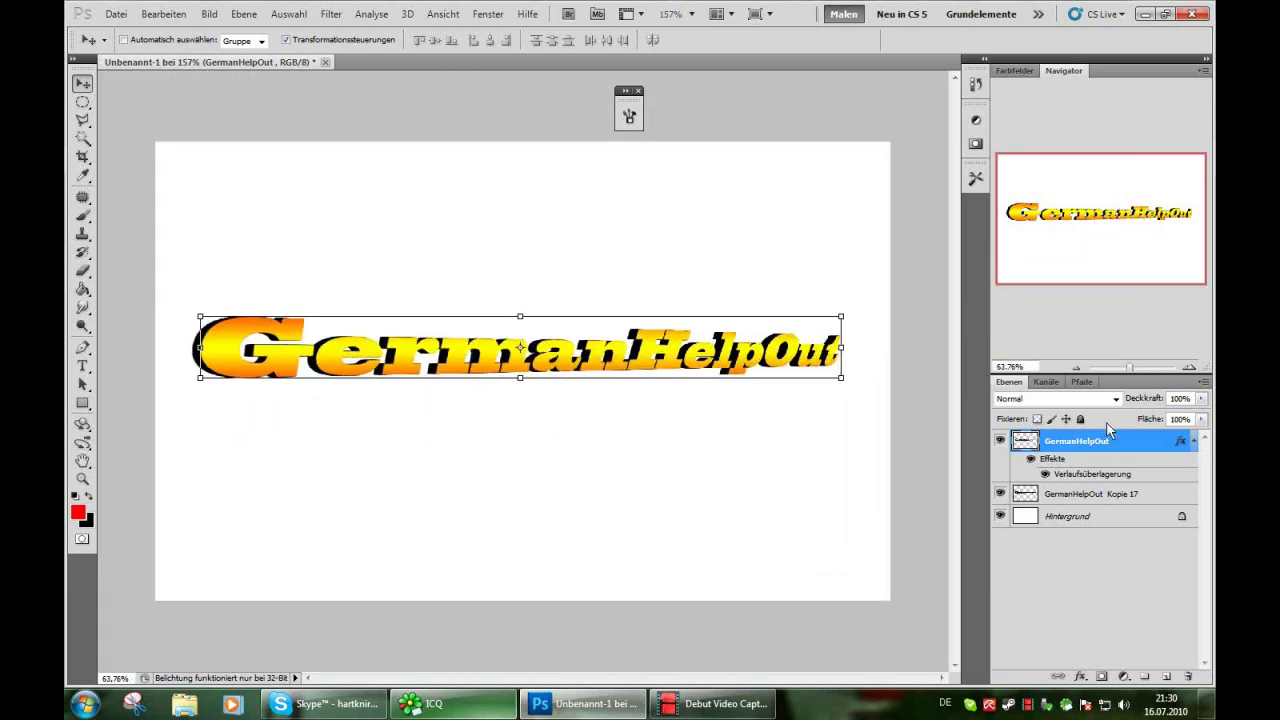
right_click(1066, 462)
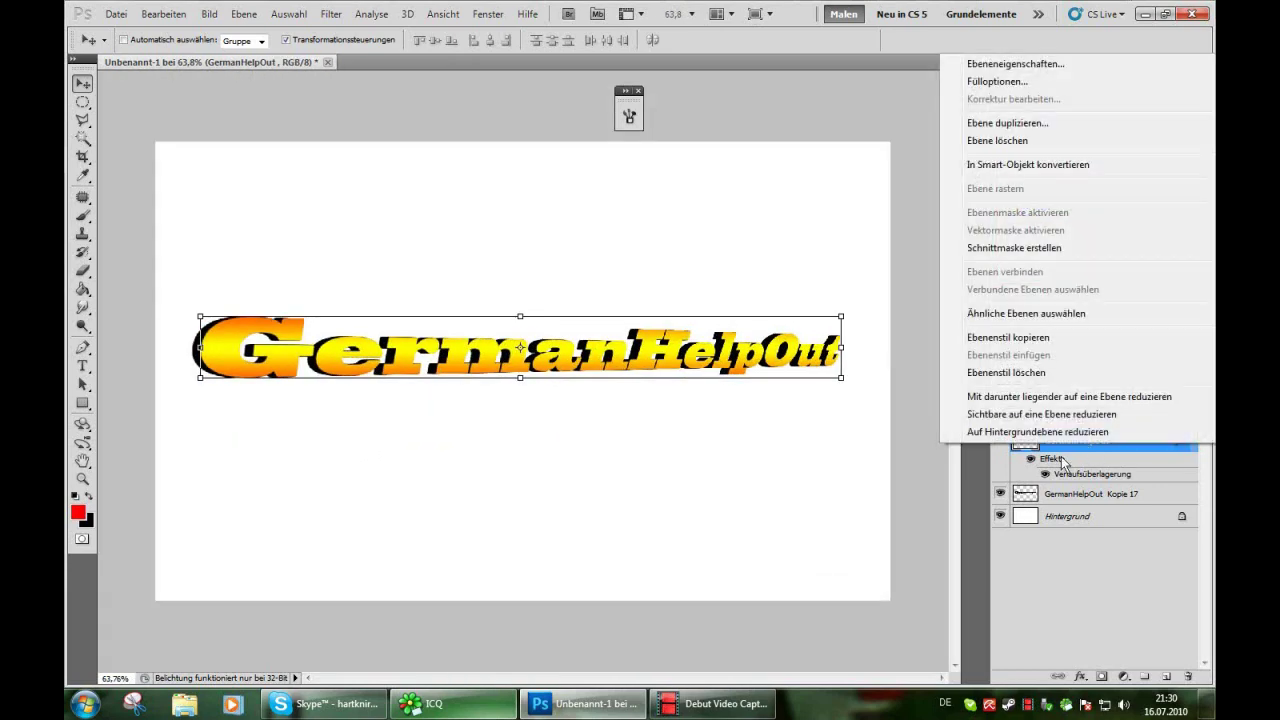
left_click(1013, 397)
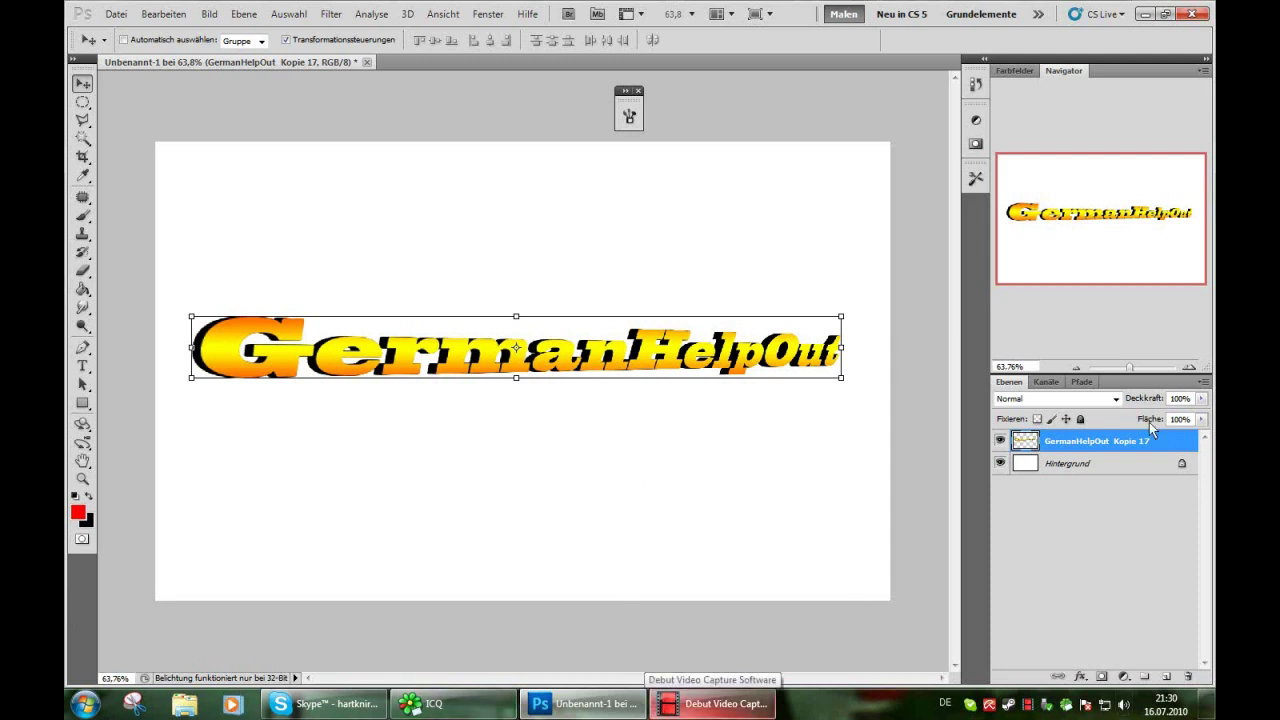
Step: Duplicate the lettering layer, flip the copy vertically, and place it beneath the original
key("ctrl+j")
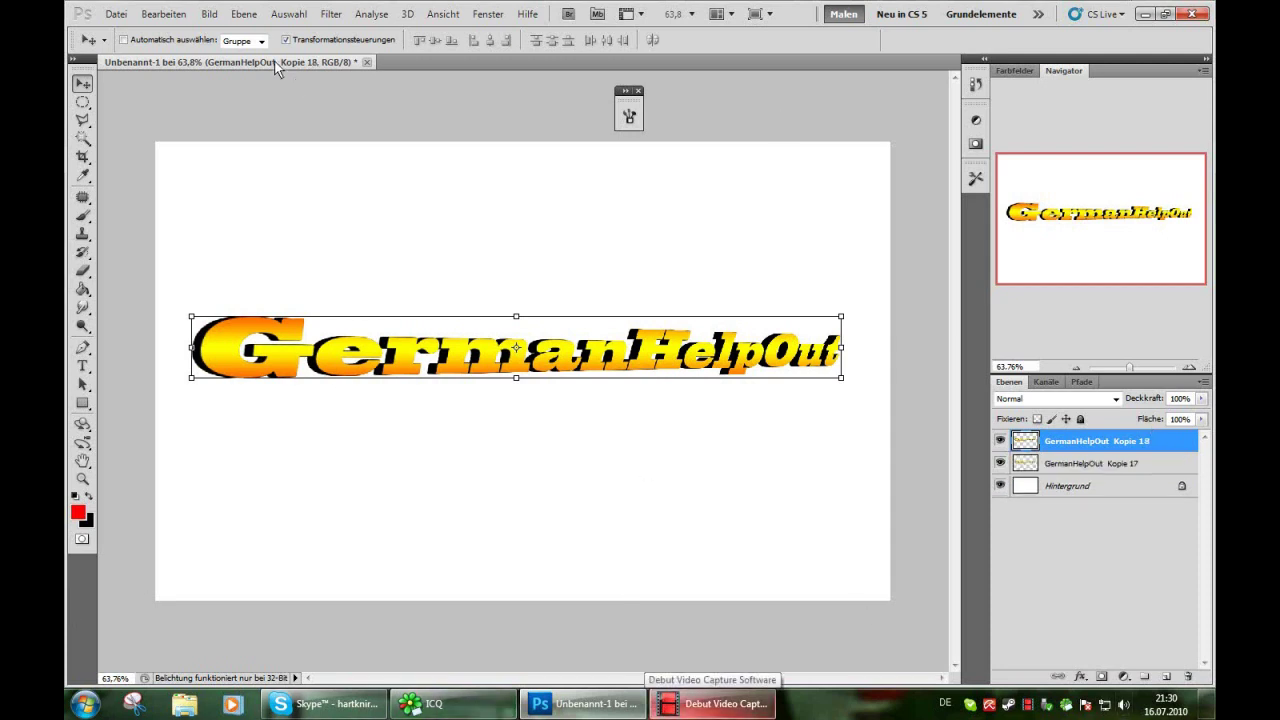
left_click(163, 14)
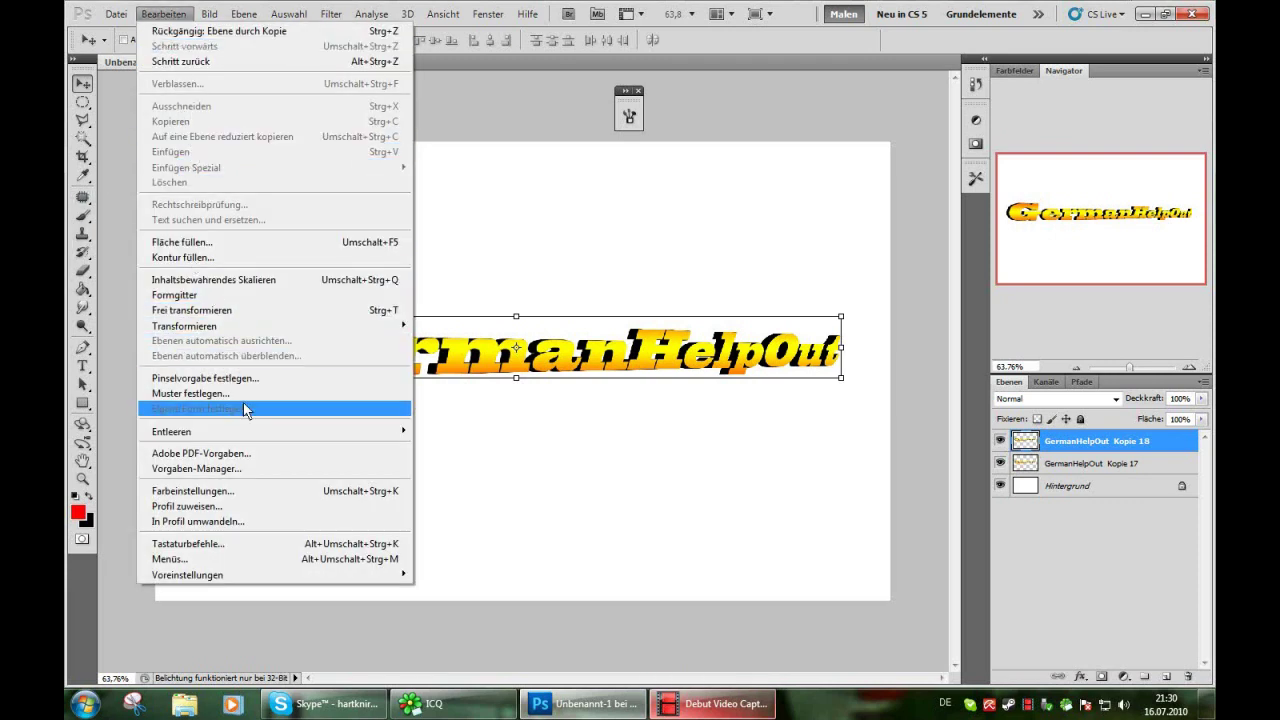
mouse_move(184, 326)
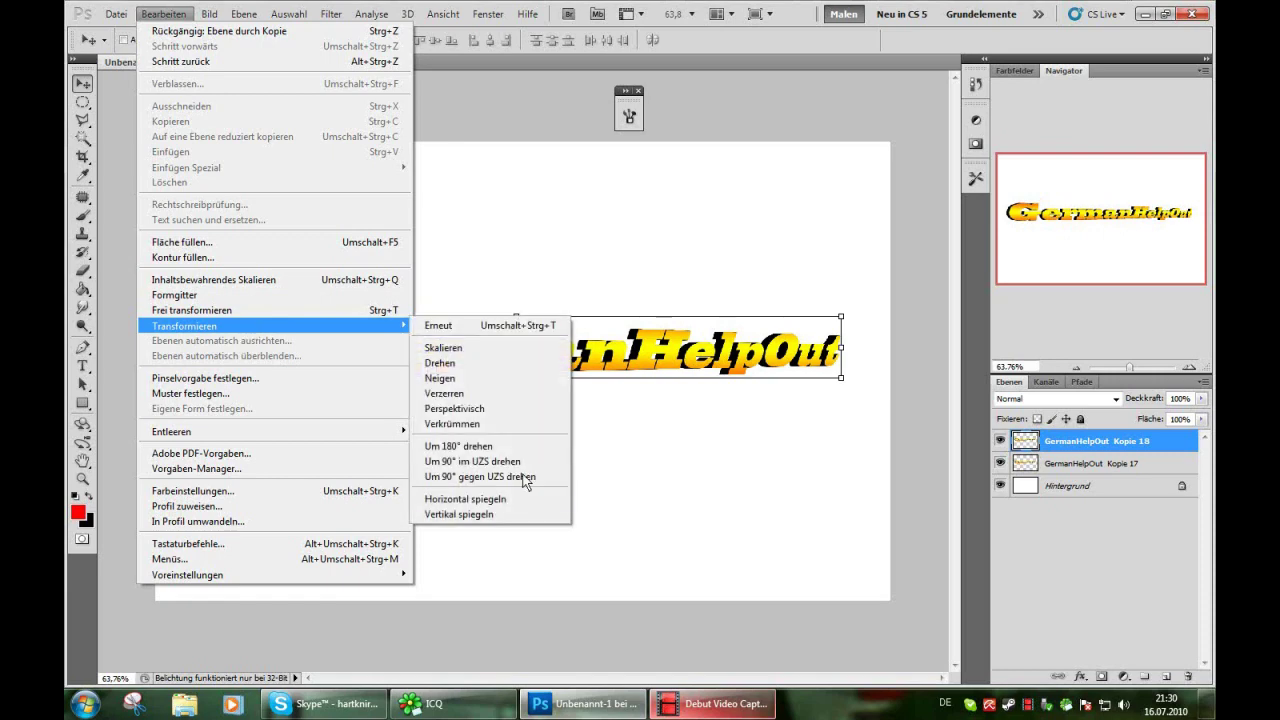
left_click(505, 514)
left_click_drag(465, 368, 436, 408)
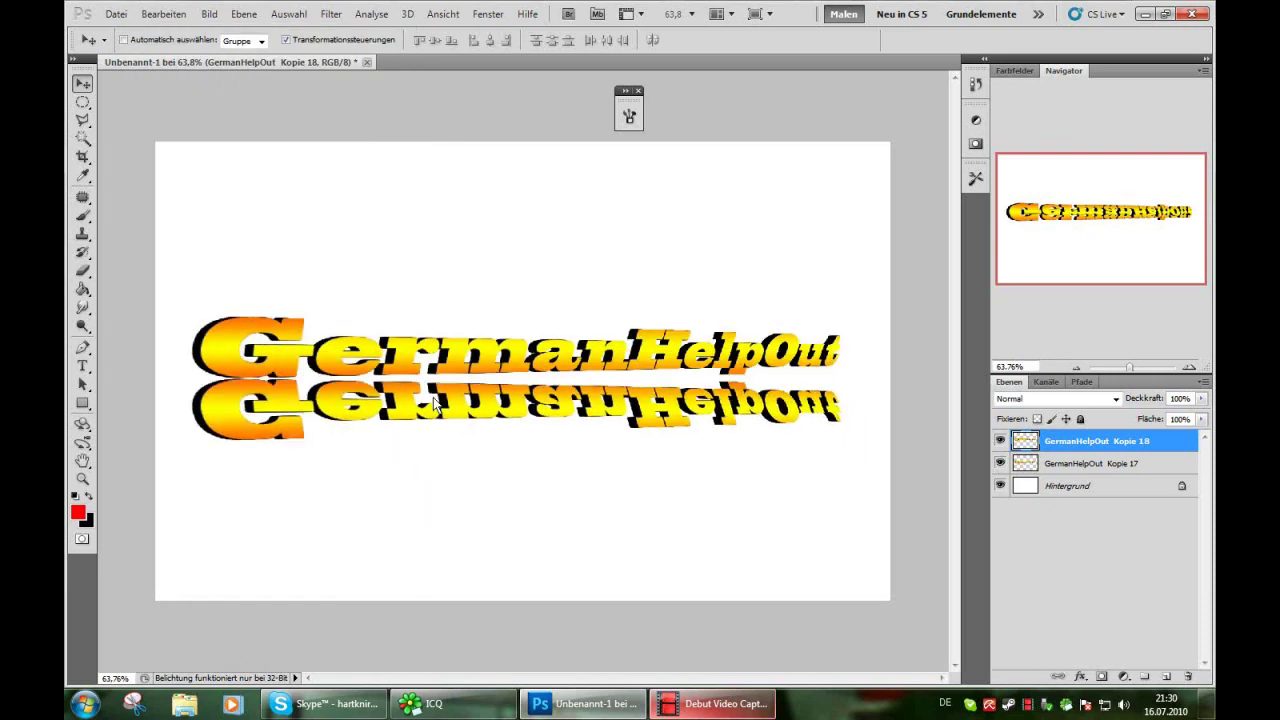
Step: Rotate the mirrored copy about -2° so it lines up under the upright letters
left_click_drag(516, 453, 517, 454)
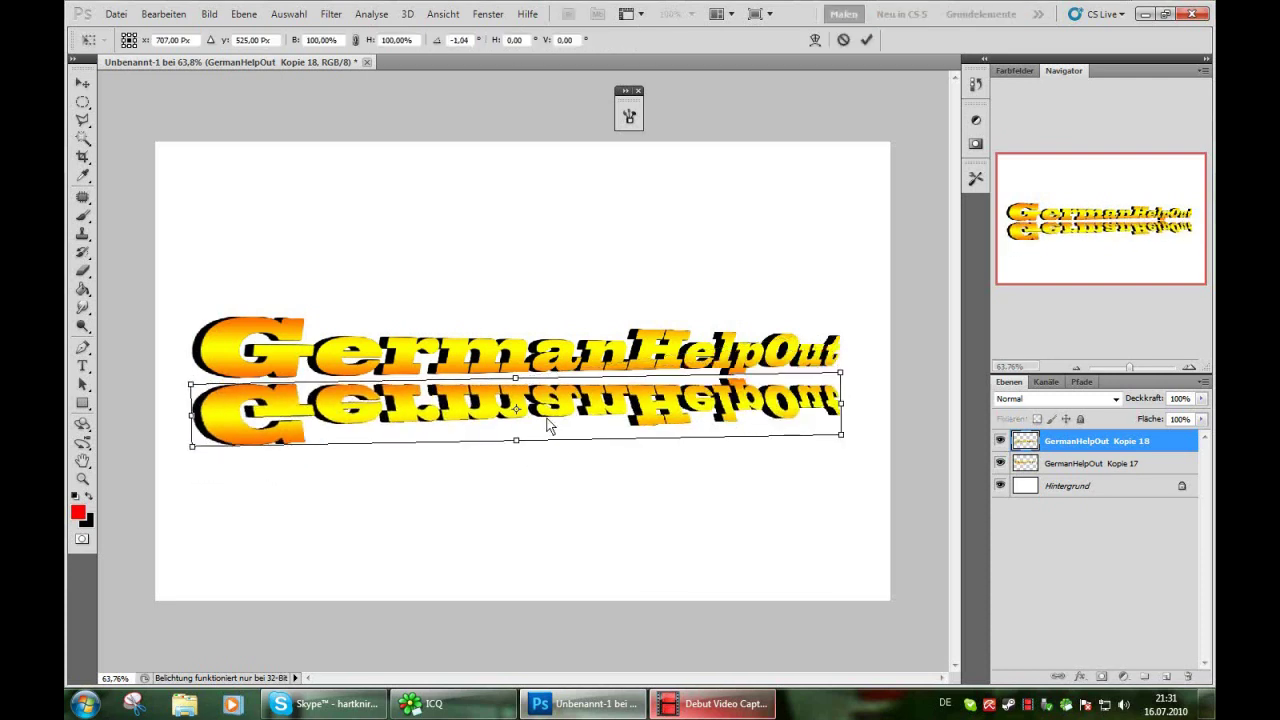
left_click_drag(552, 414, 549, 405)
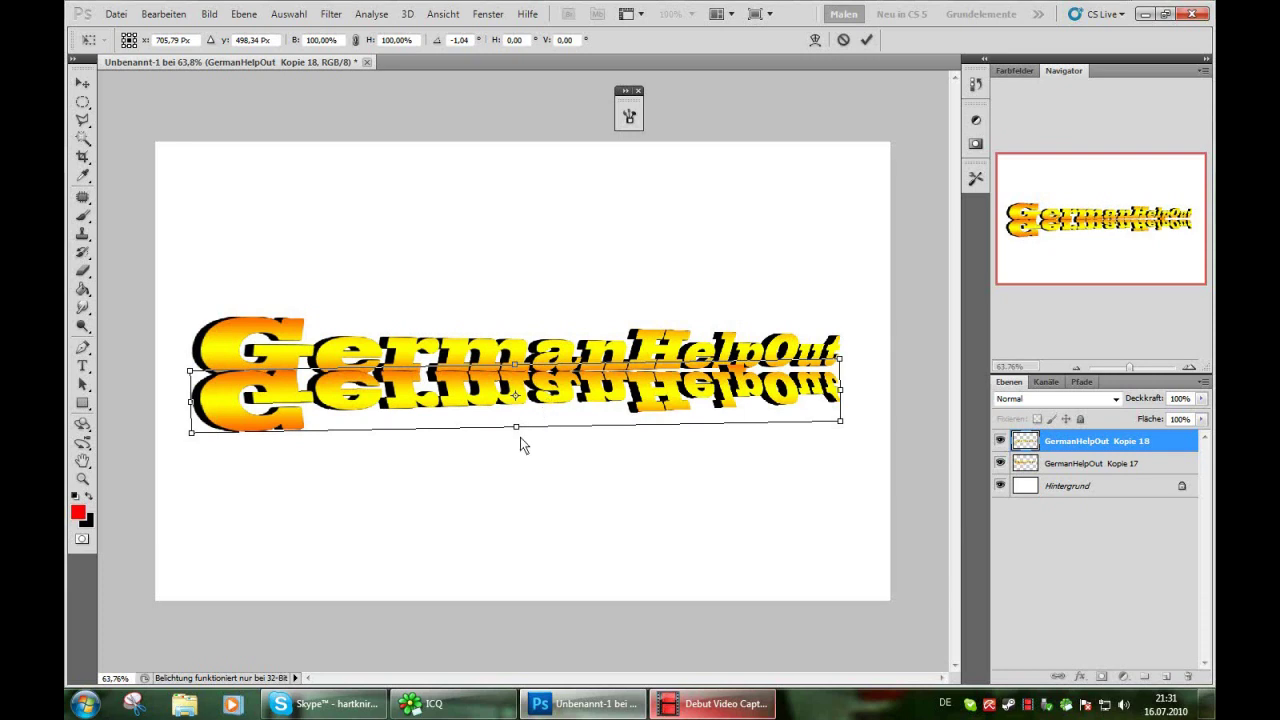
left_click_drag(518, 437, 517, 445)
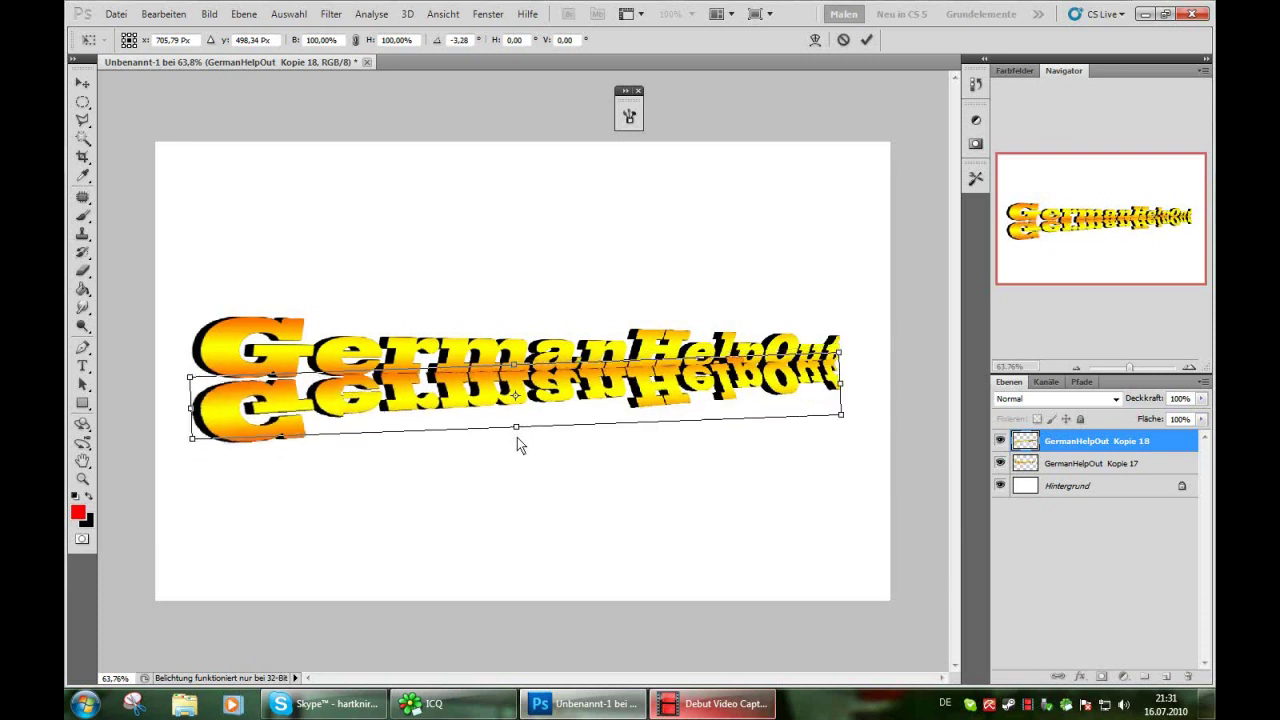
left_click(866, 40)
Step: Set the mirrored 'GermanHelpOut Kopie 18' layer to 43% opacity and check it zoomed in
left_click(1201, 398)
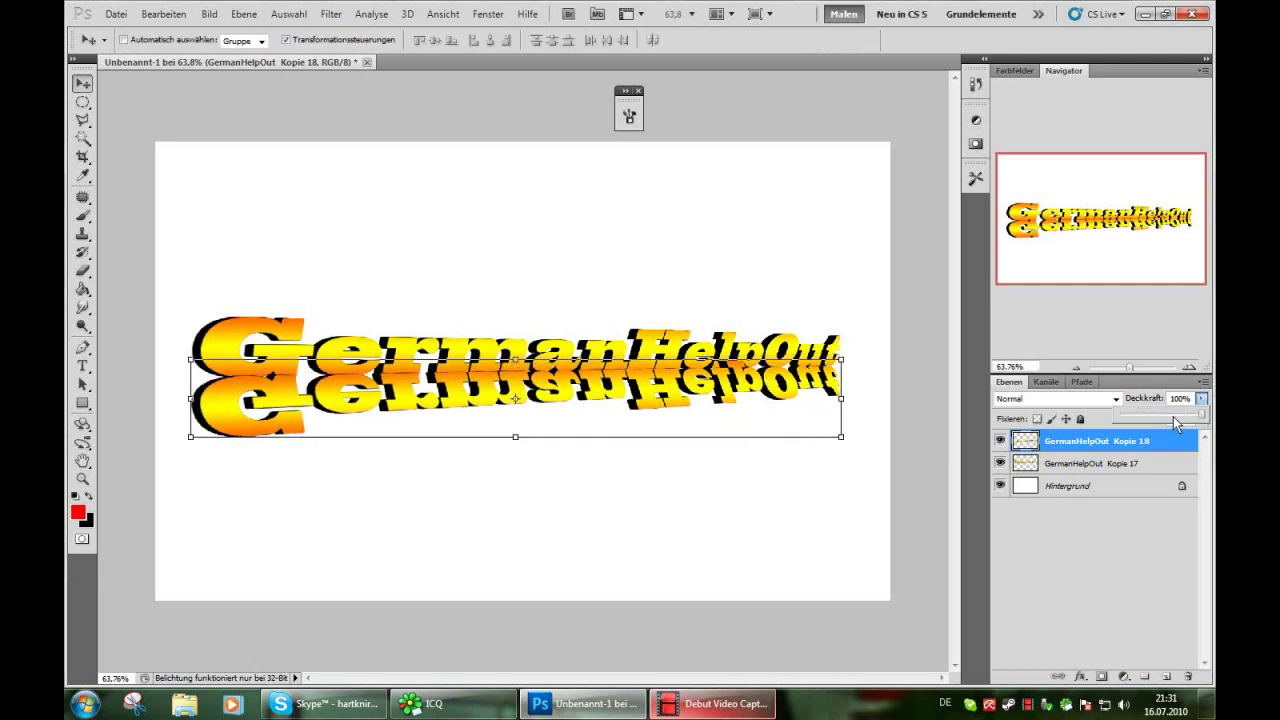
left_click_drag(1199, 416, 1155, 412)
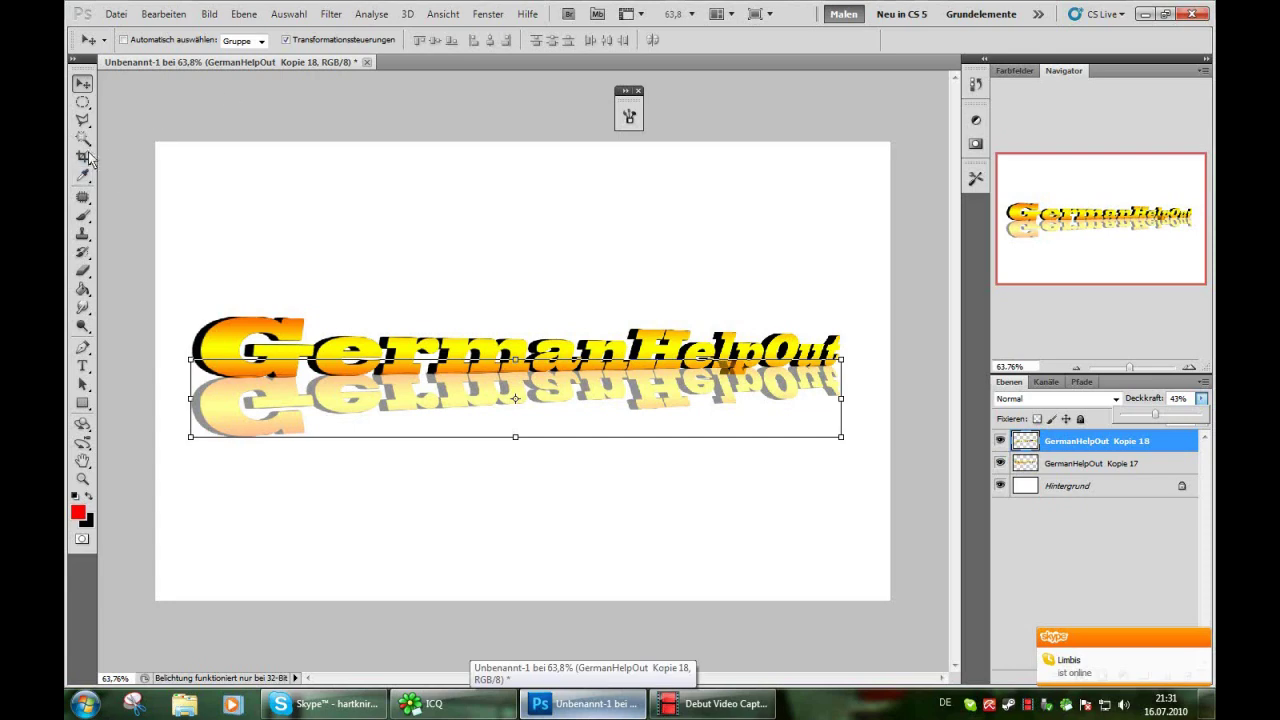
left_click(1139, 368)
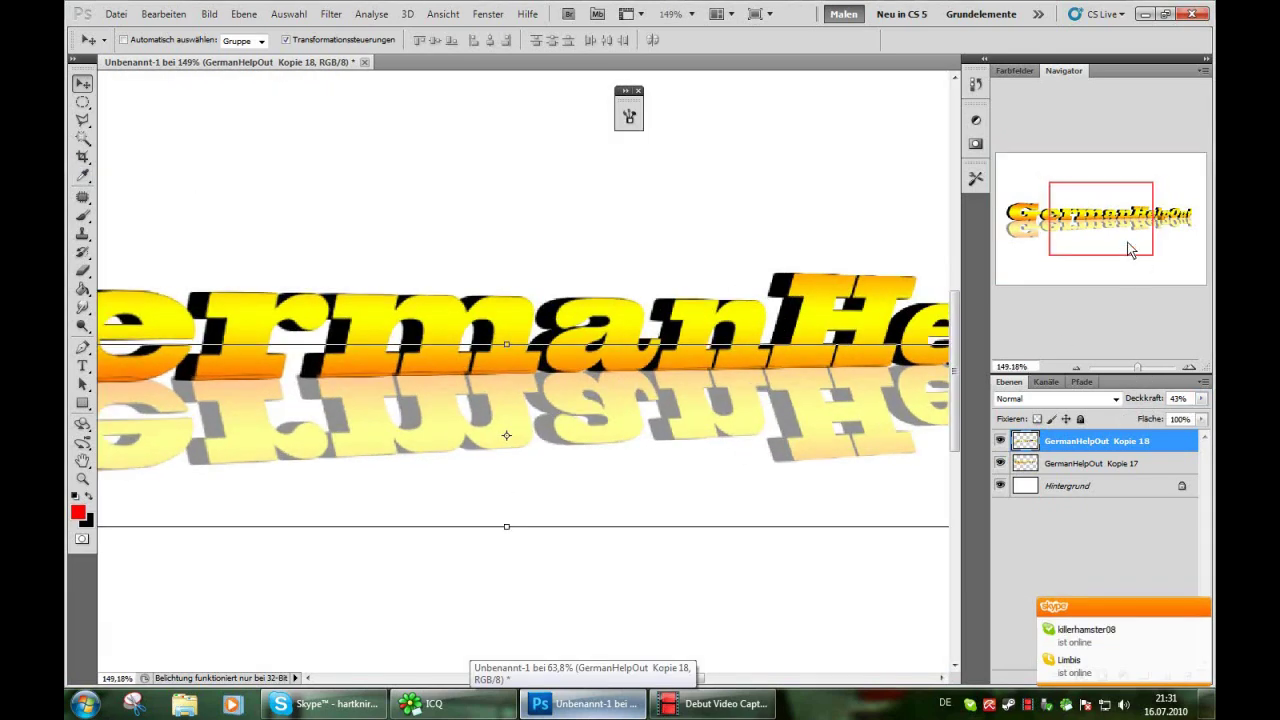
left_click_drag(1128, 246, 1117, 227)
left_click_drag(1137, 370, 1131, 370)
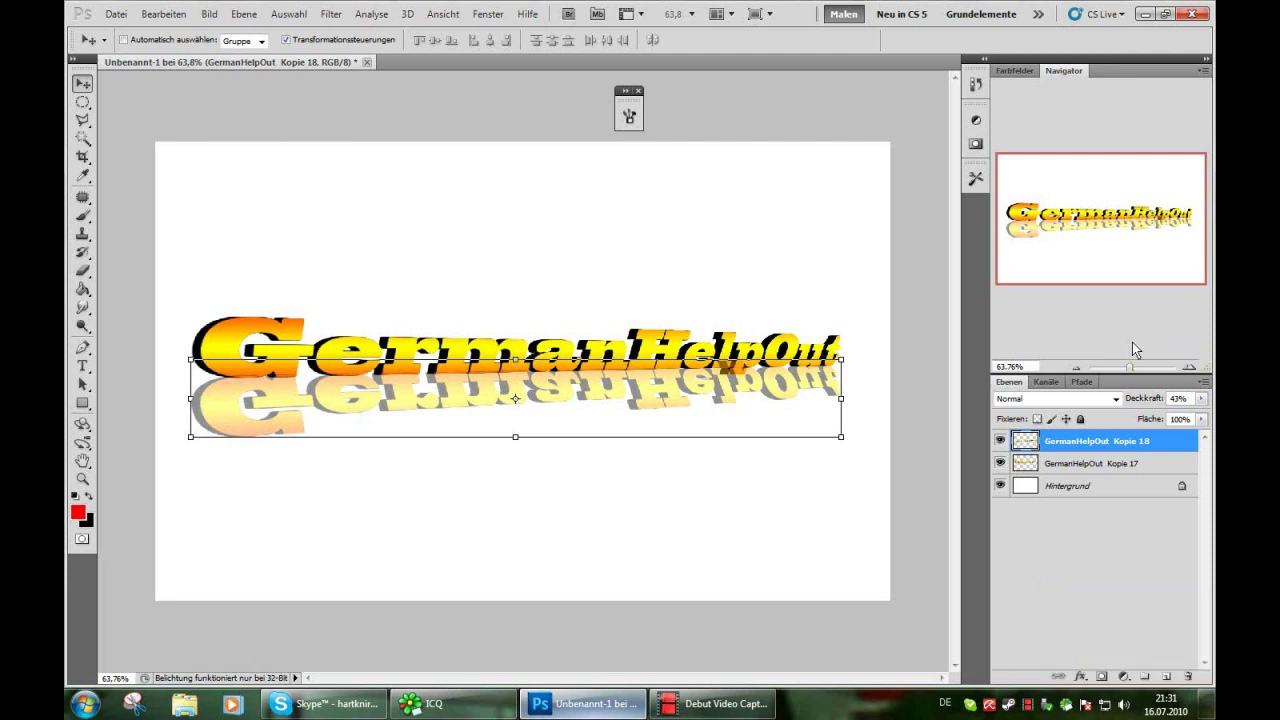
Step: Erase the reflection overlapping the bottom of 'lp' in HelpOut with an enlarged eraser
left_click(82, 216)
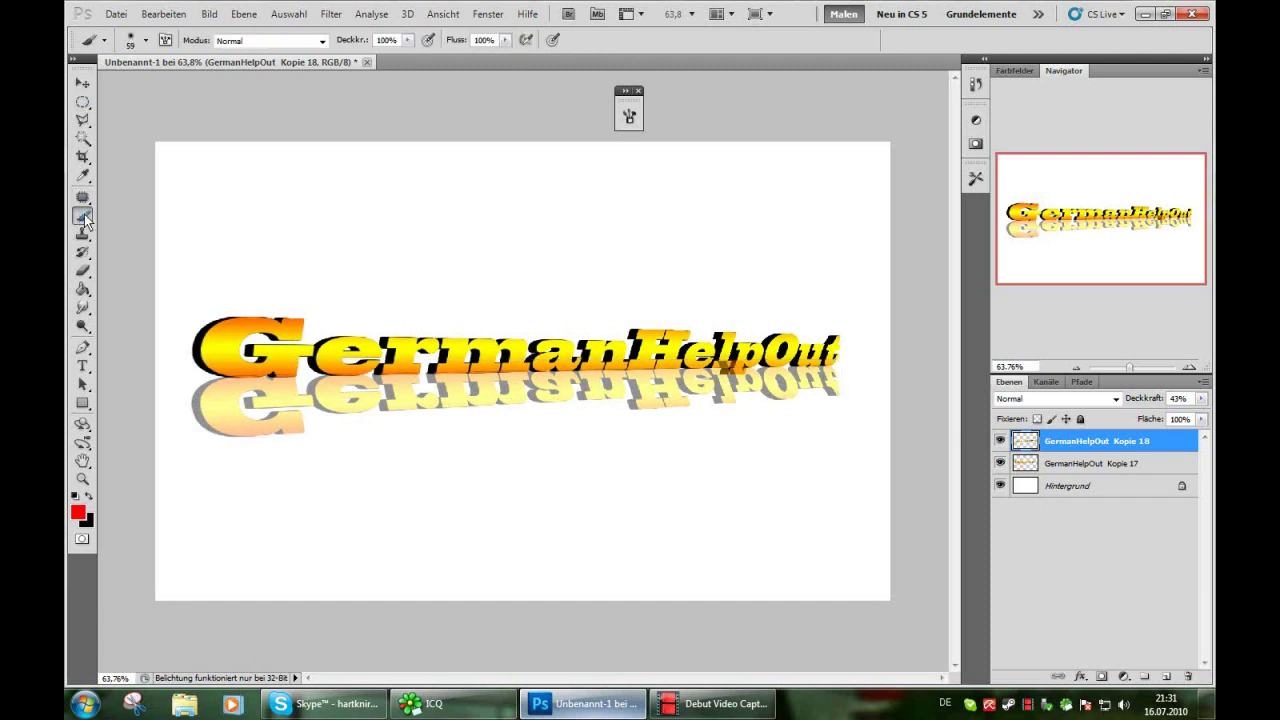
left_click(82, 270)
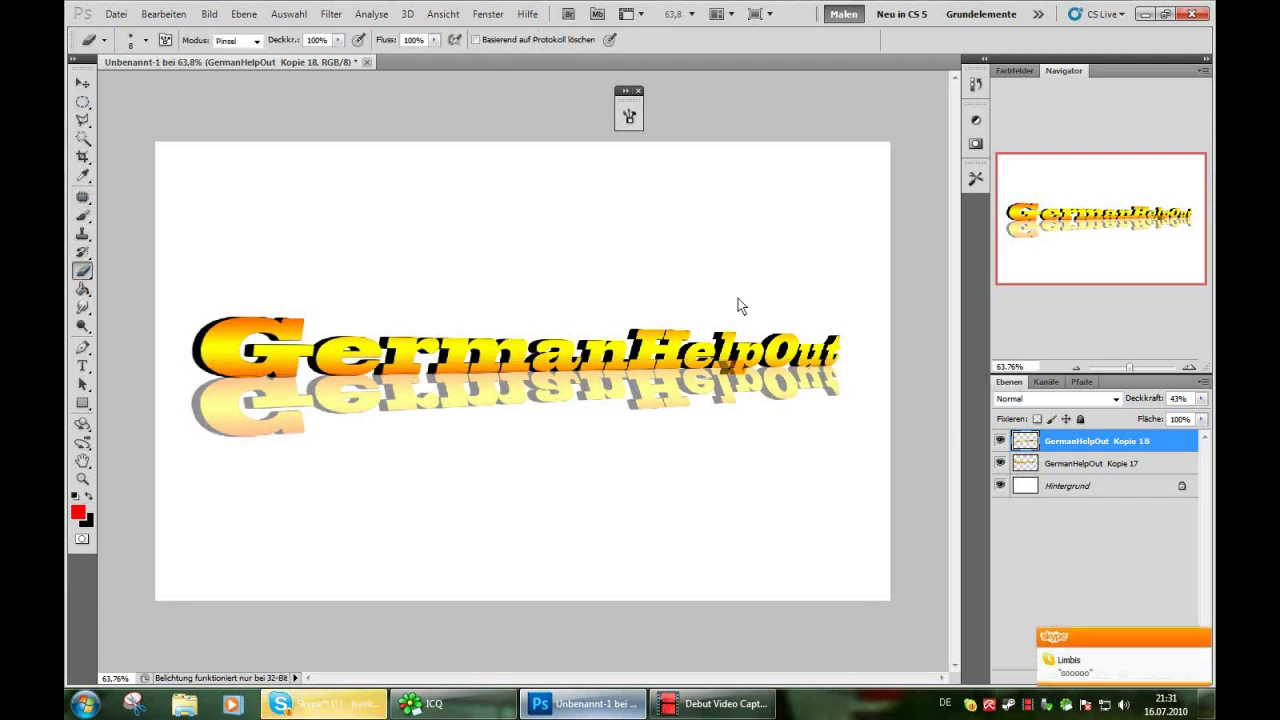
left_click(1134, 366)
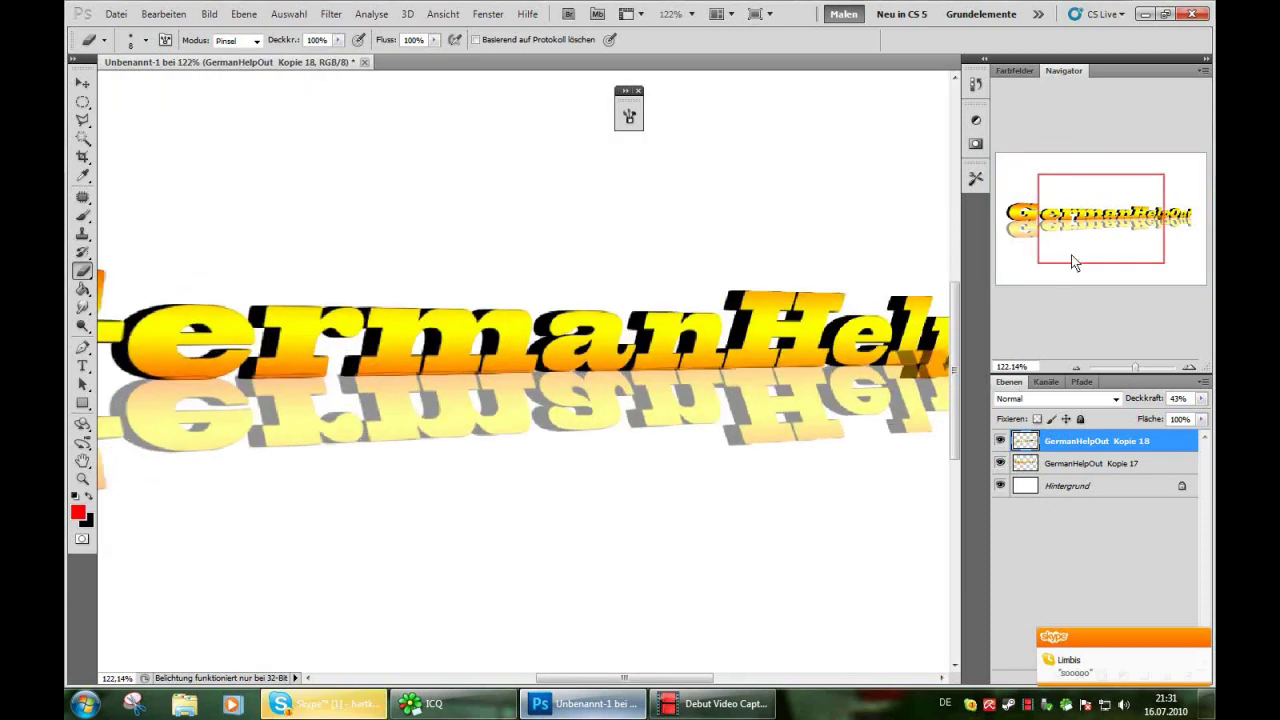
left_click(1143, 367)
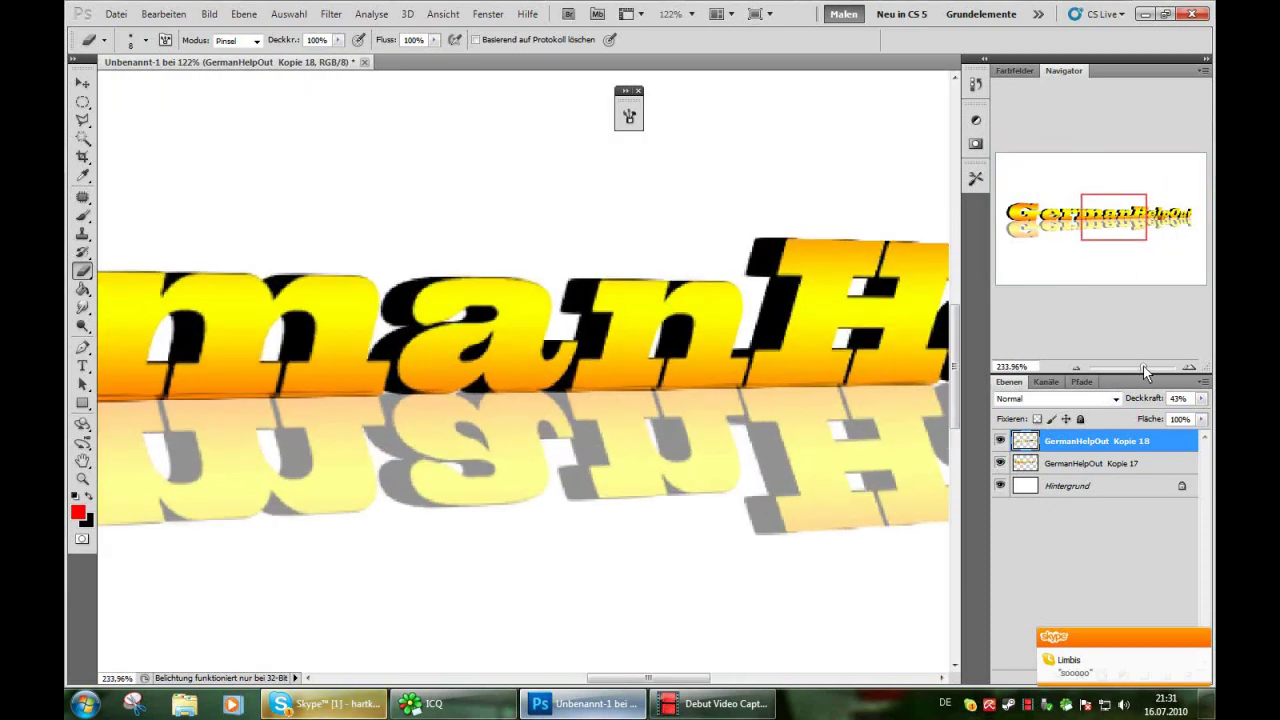
left_click_drag(1112, 240, 1148, 232)
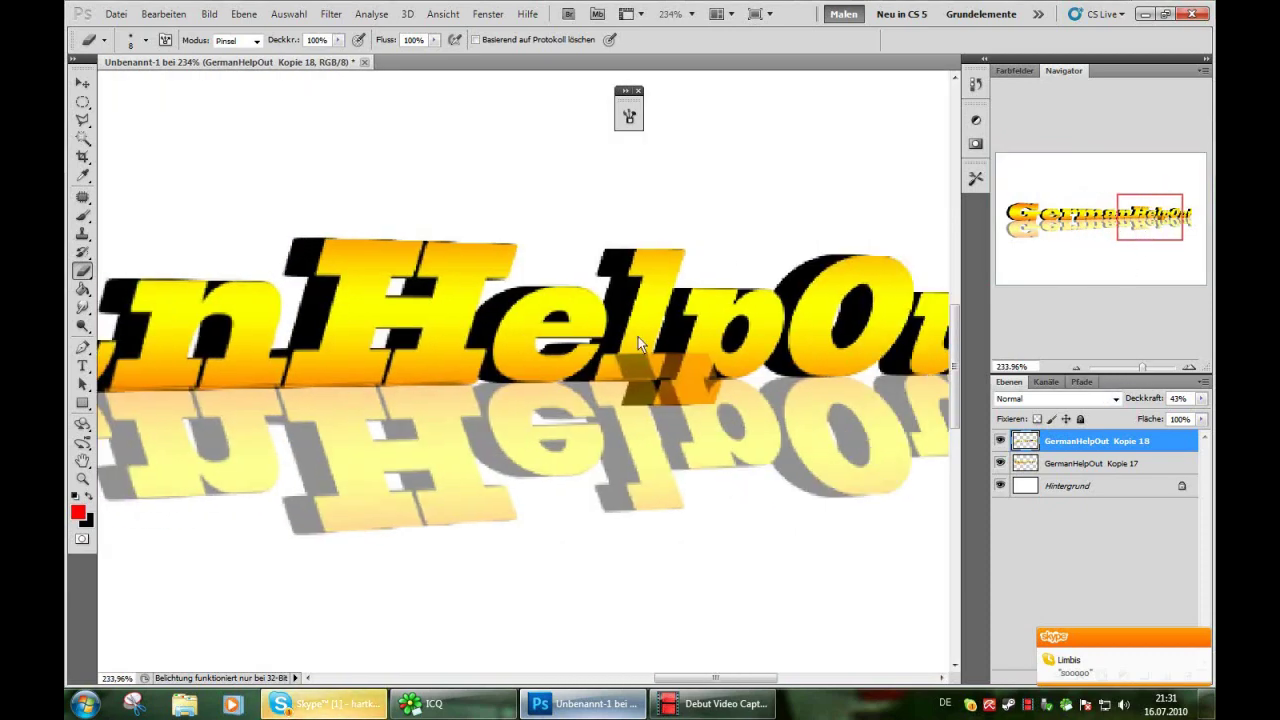
key("bracketright")
key("bracketright")
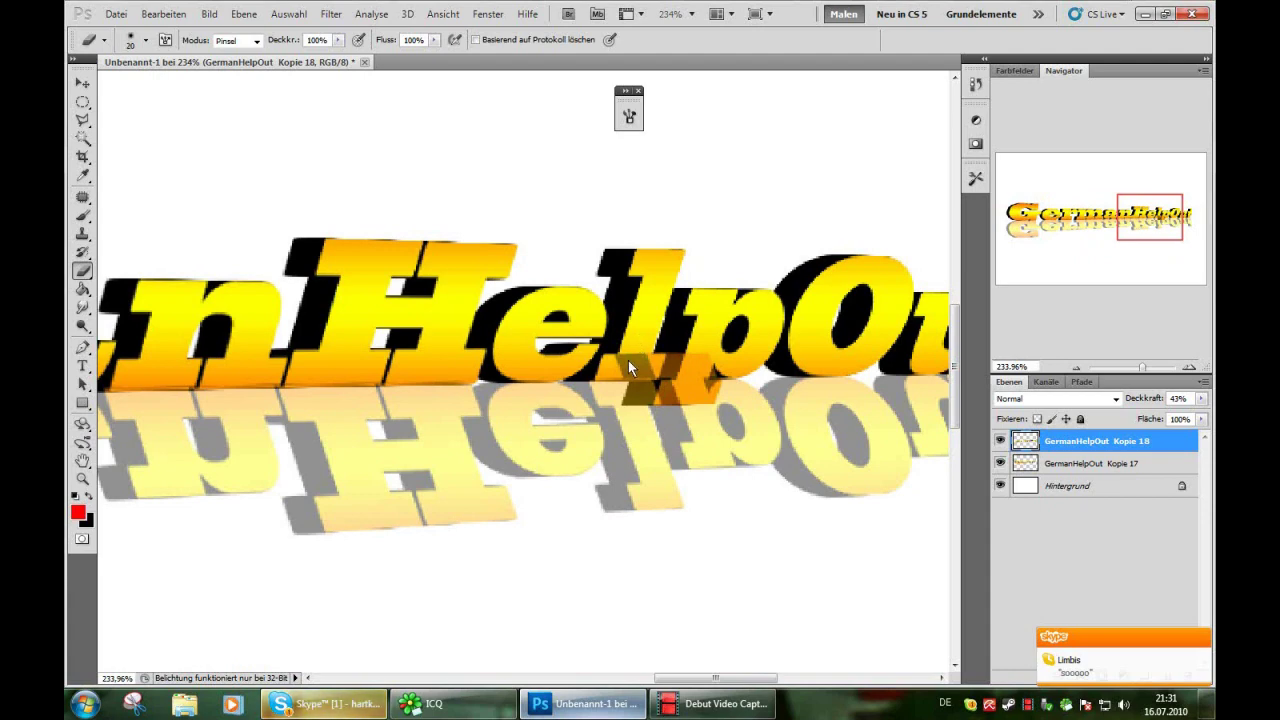
mouse_move(638, 388)
left_mouse_down()
mouse_move(650, 400)
mouse_move(699, 374)
left_mouse_up()
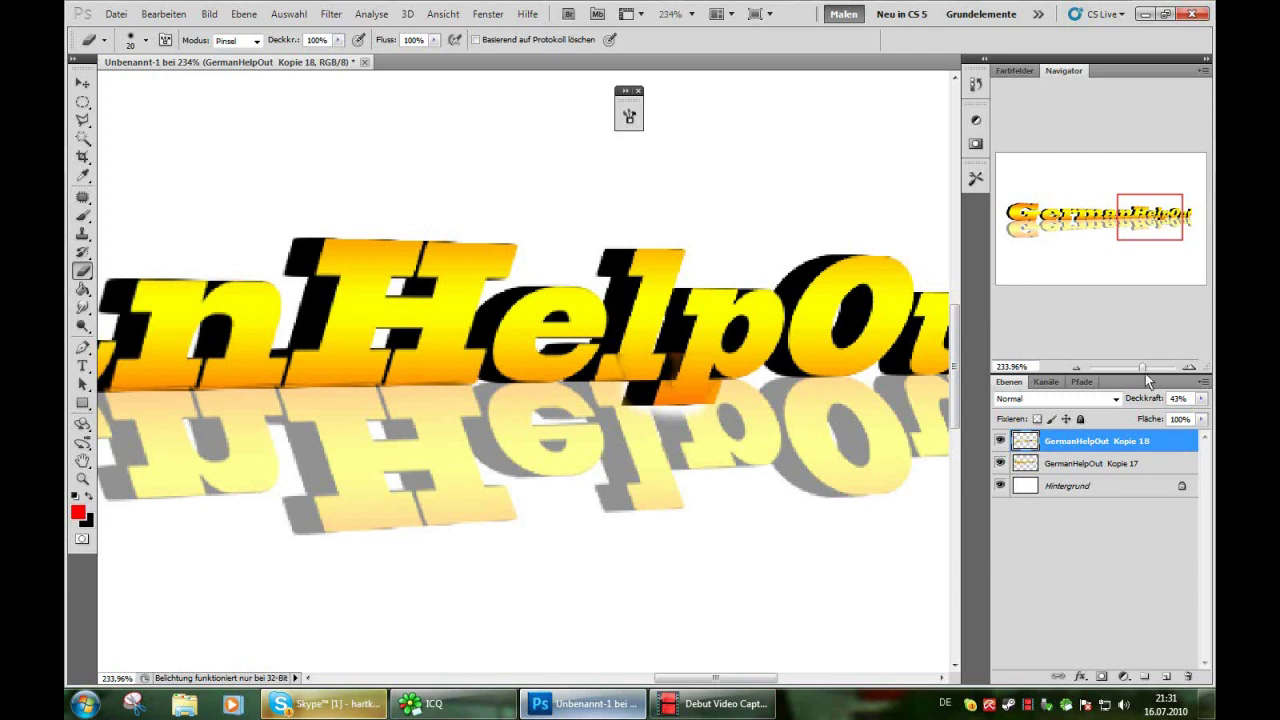
left_click_drag(1144, 369, 1129, 370)
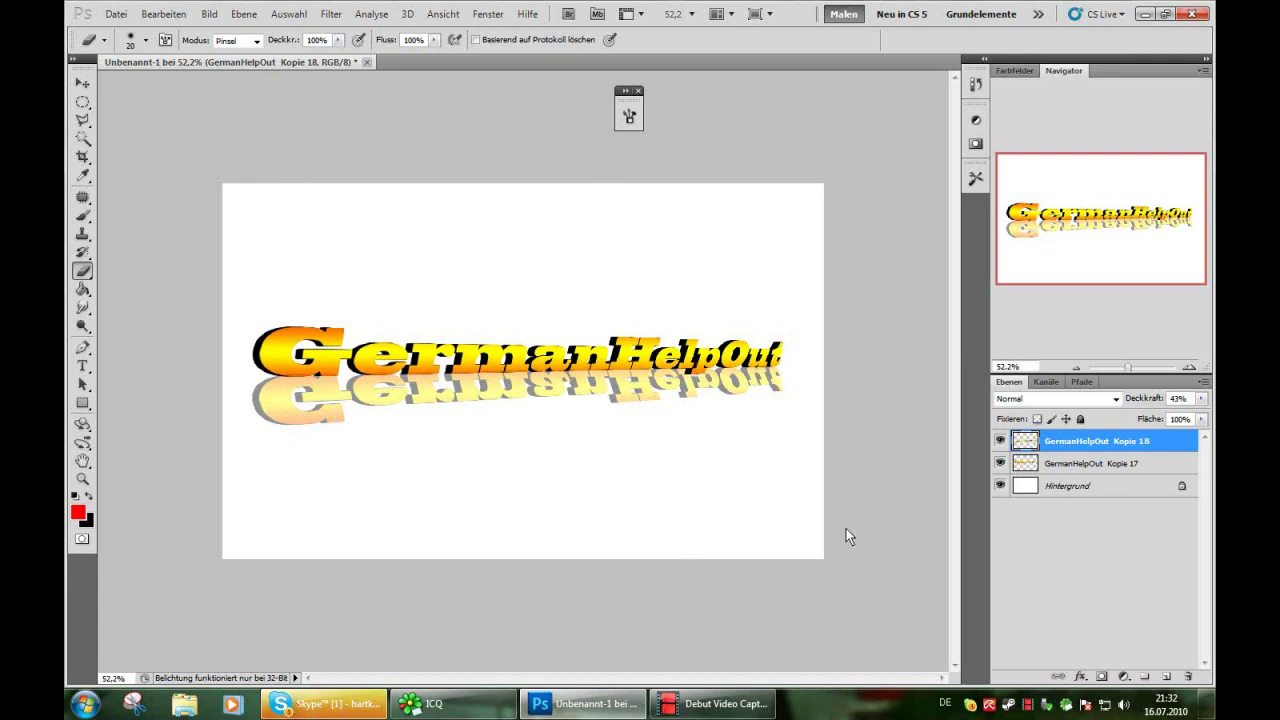
Step: Zoom out to show the whole 'GermanHelpOut' lettering and its faint 43% mirrored reflection
left_click(712, 703)
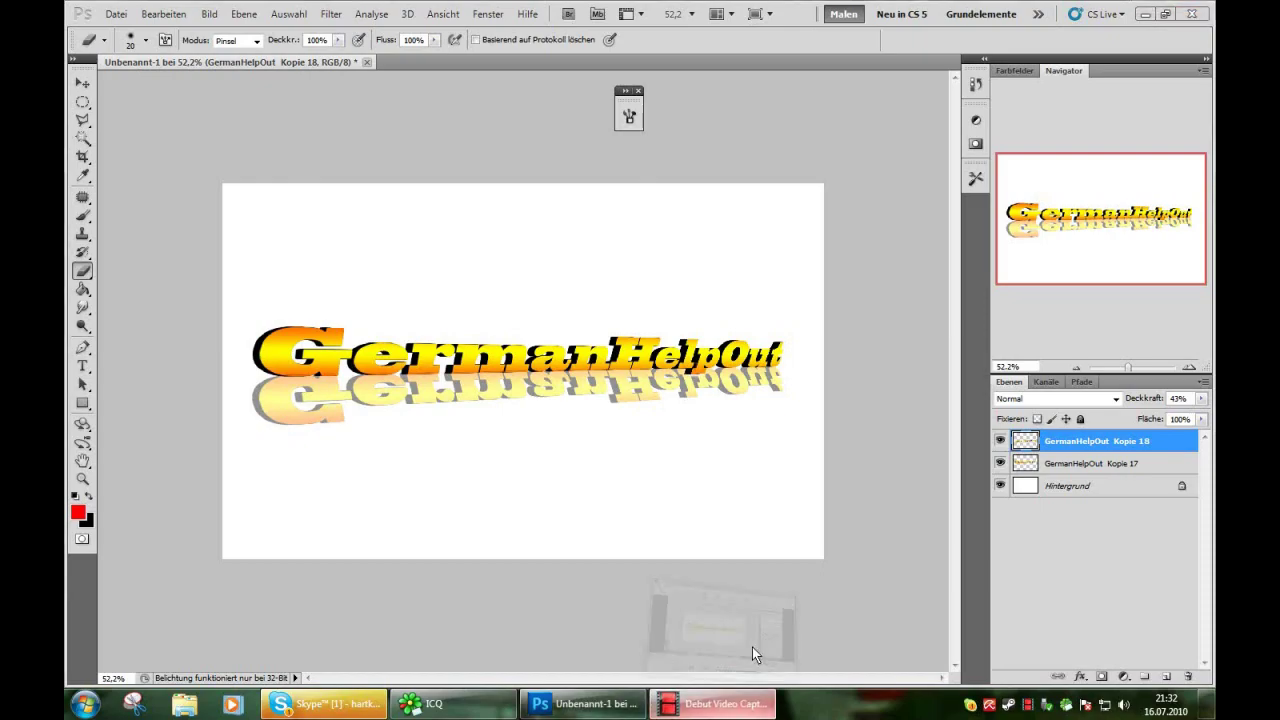